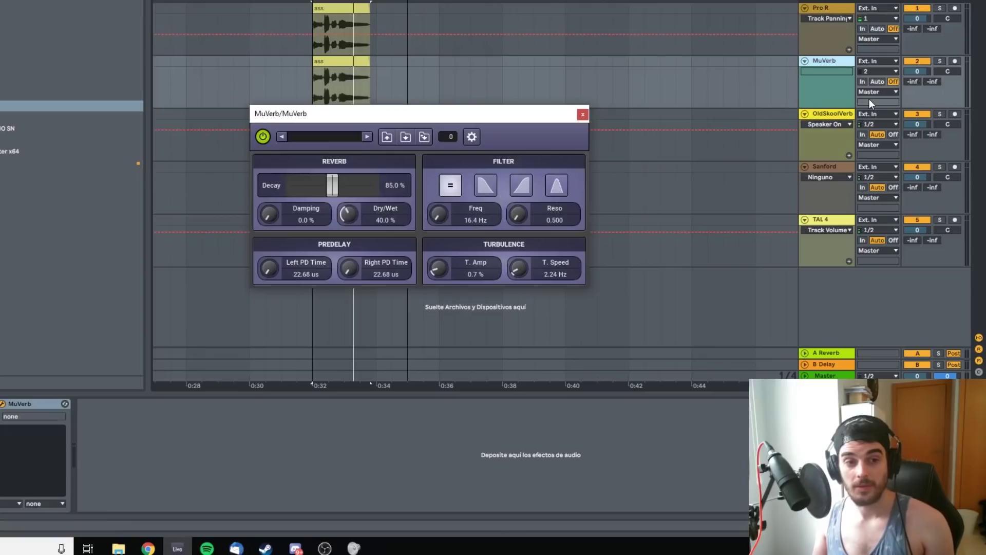
# Step: Show the reverb plugins on the OldSkoolVerb, Sanford and TAL 4 tracks one after another
pyautogui.click(832, 114)
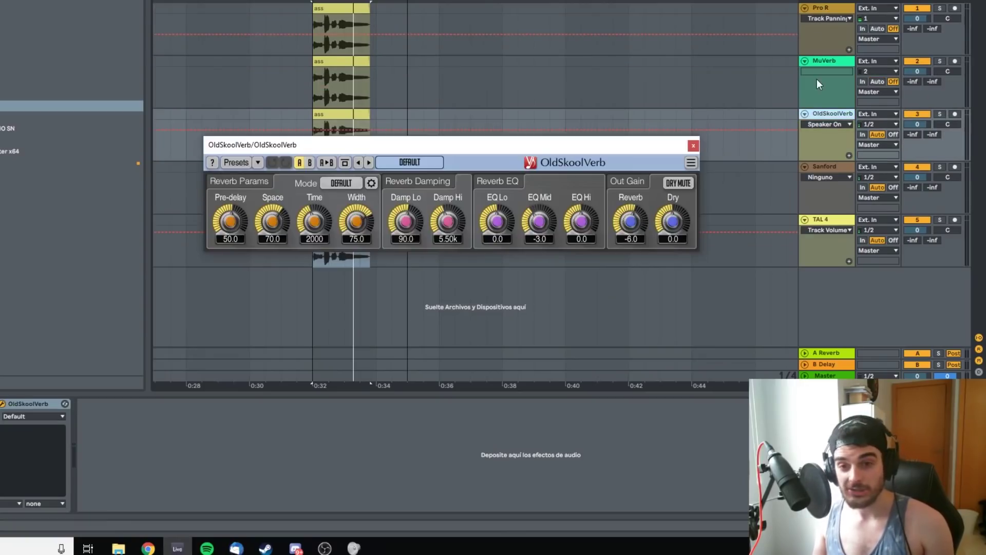
pyautogui.click(827, 170)
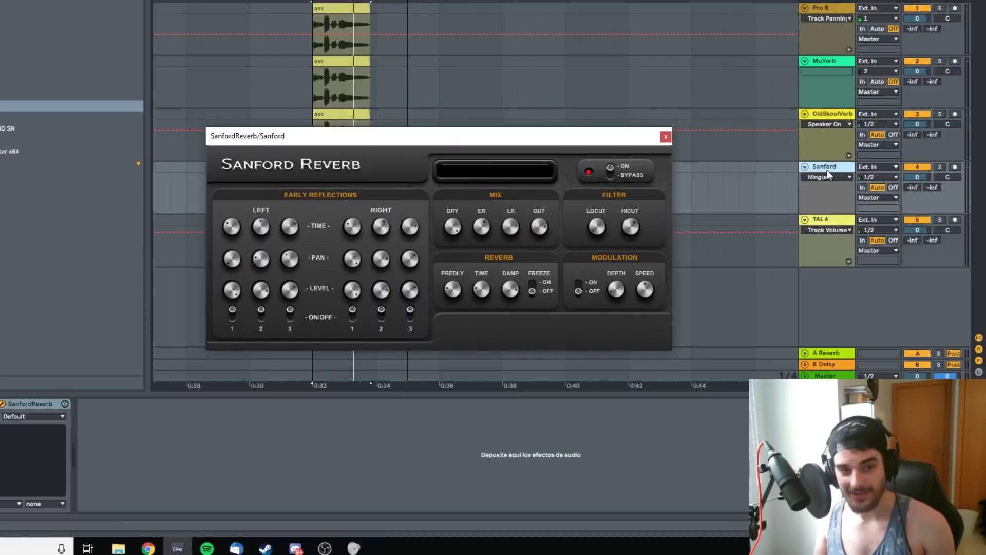
pyautogui.click(839, 223)
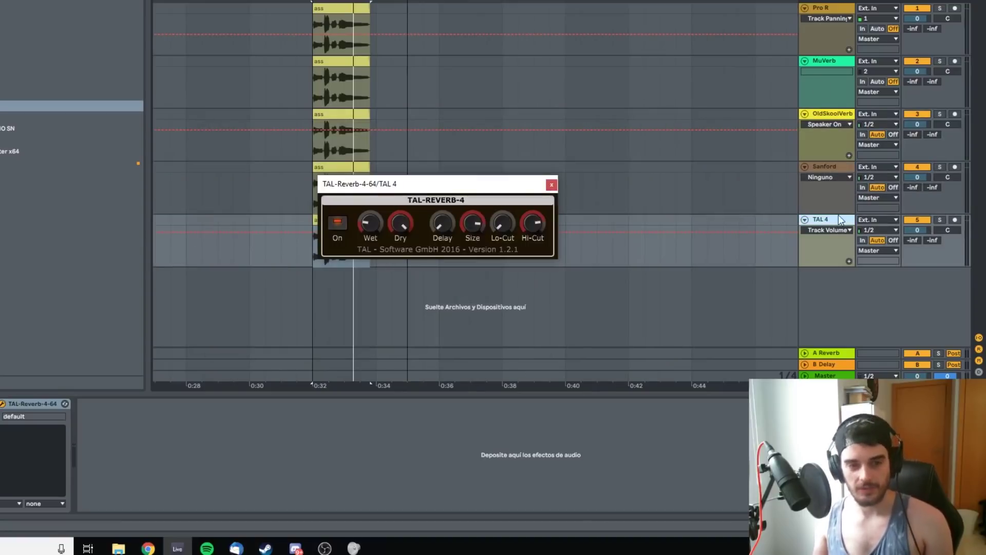
# Step: Load the Drum Studio preset from the Small category in the Pro R track's FabFilter Pro-R, closing its window when done
pyautogui.click(824, 8)
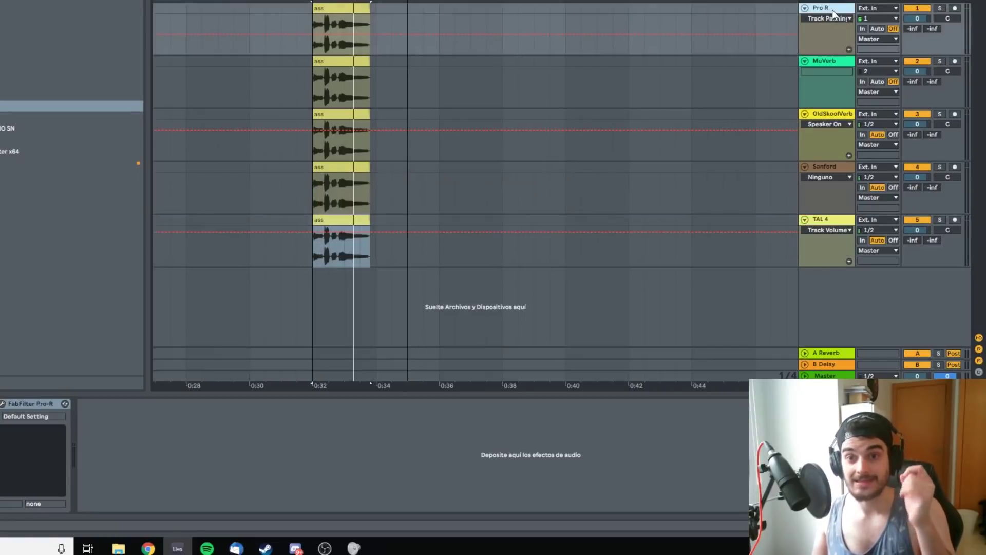
pyautogui.click(3, 405)
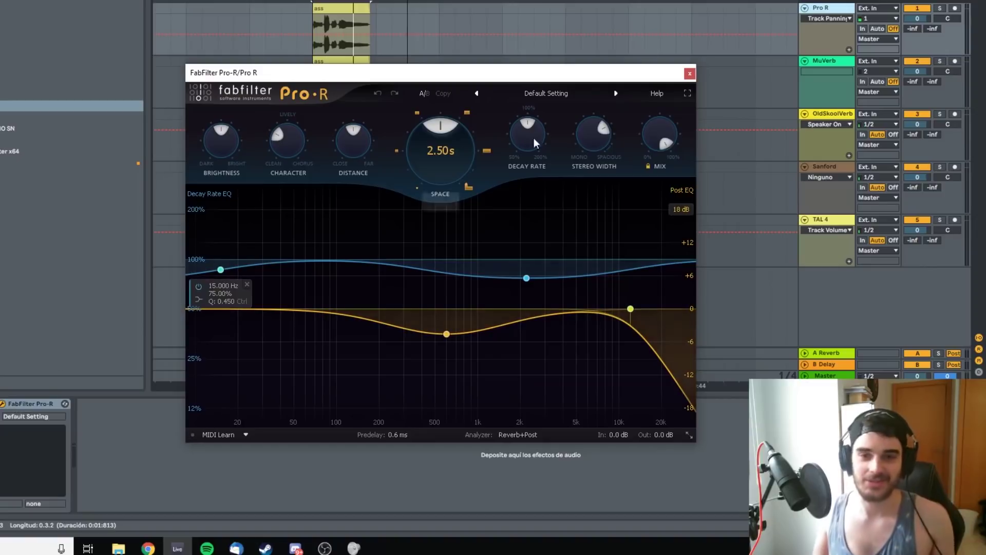
pyautogui.click(523, 92)
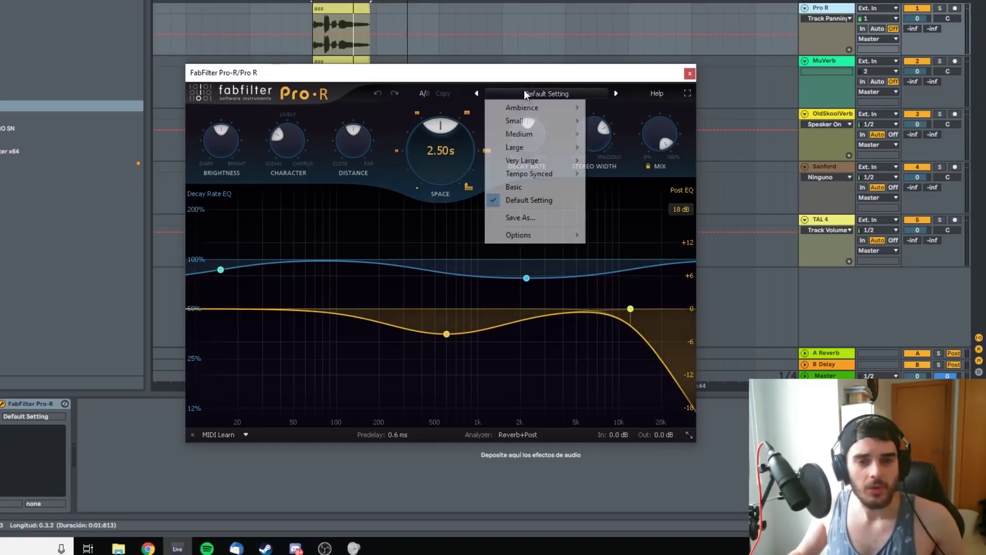
pyautogui.moveTo(523, 121)
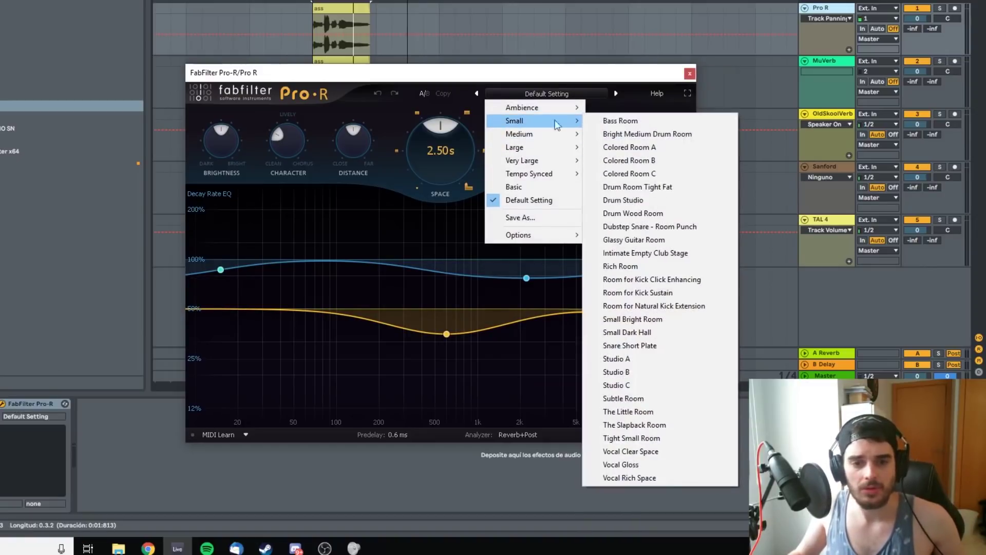
pyautogui.click(623, 200)
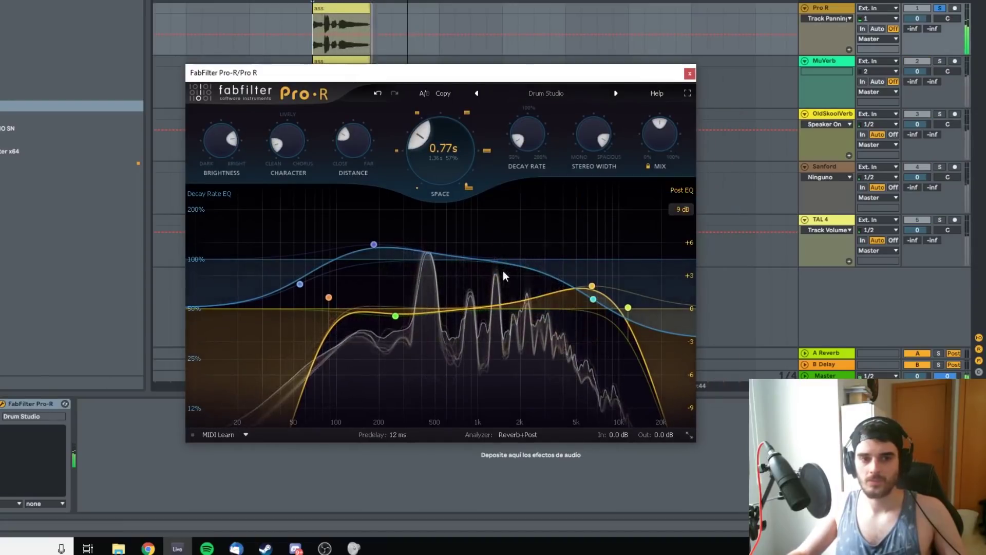
pyautogui.click(690, 73)
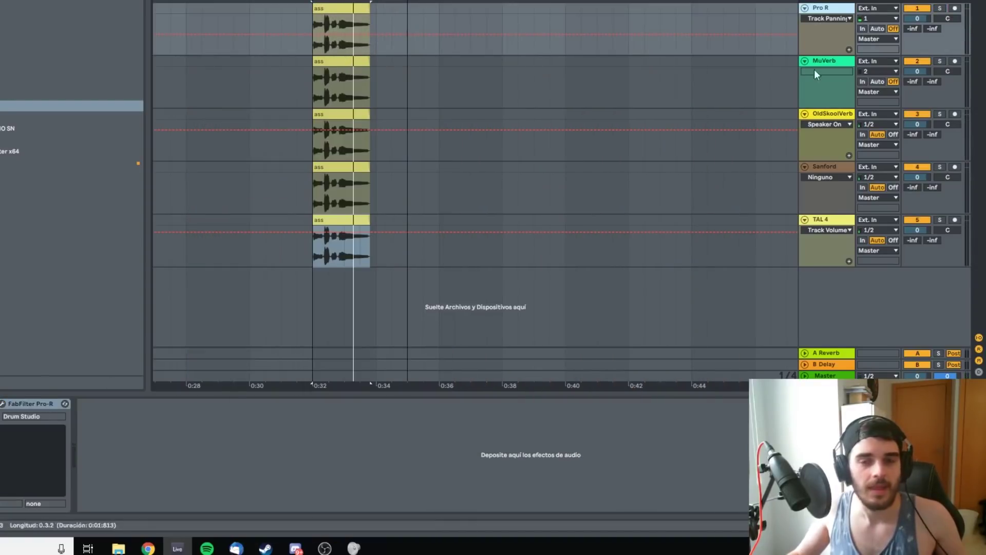
# Step: Try MuVerb's low-pass and band-pass filters and a 5.011 ms left predelay, restoring the unfiltered mode and minimum predelay
pyautogui.click(837, 60)
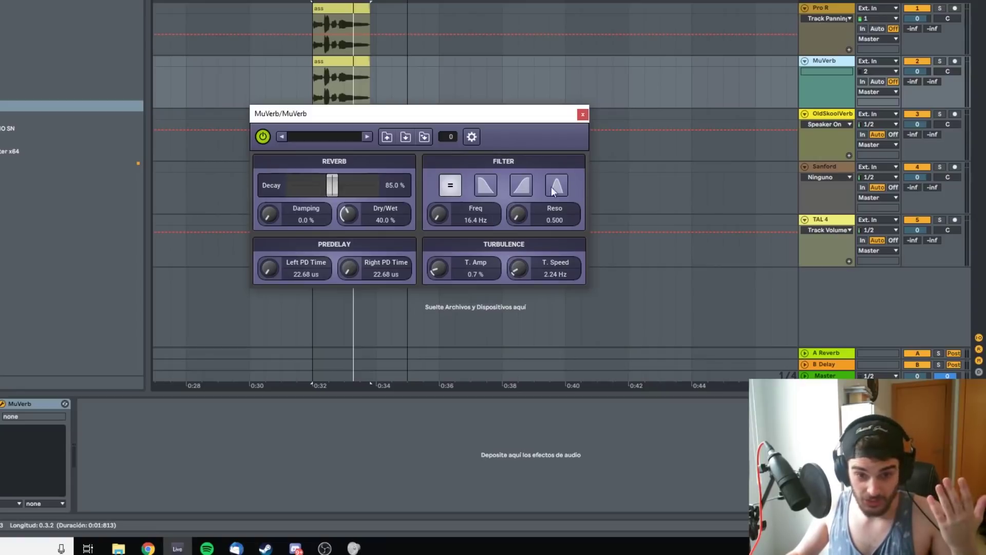
pyautogui.click(485, 185)
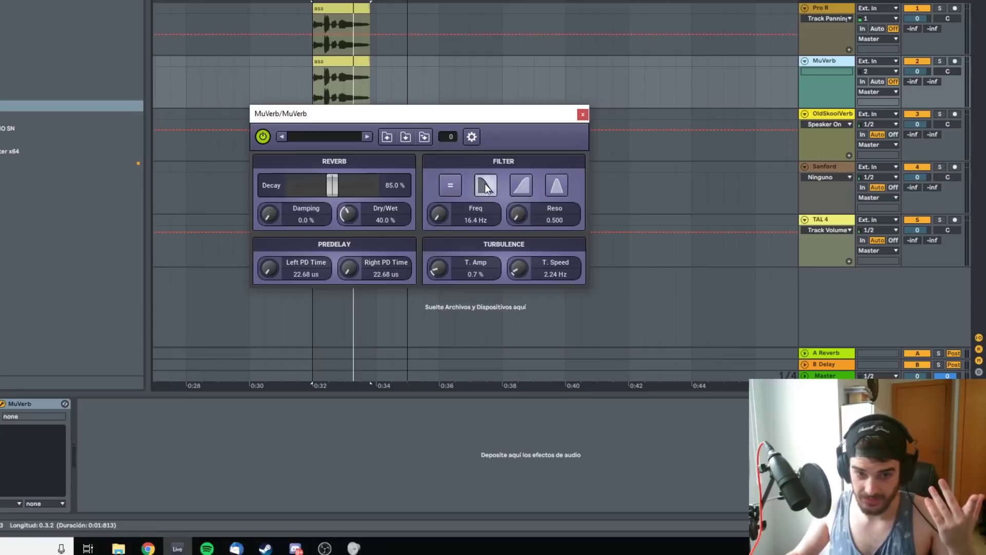
pyautogui.click(556, 183)
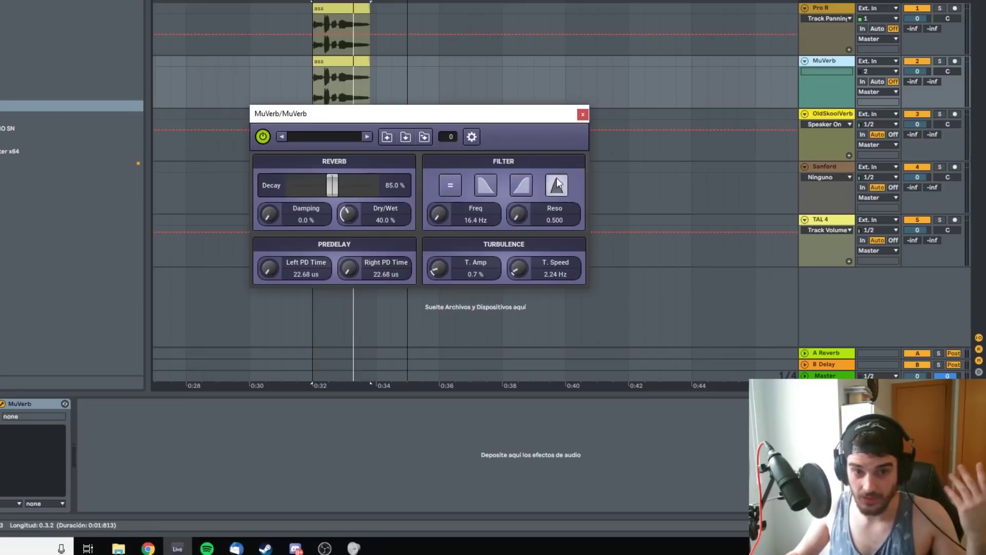
pyautogui.click(452, 185)
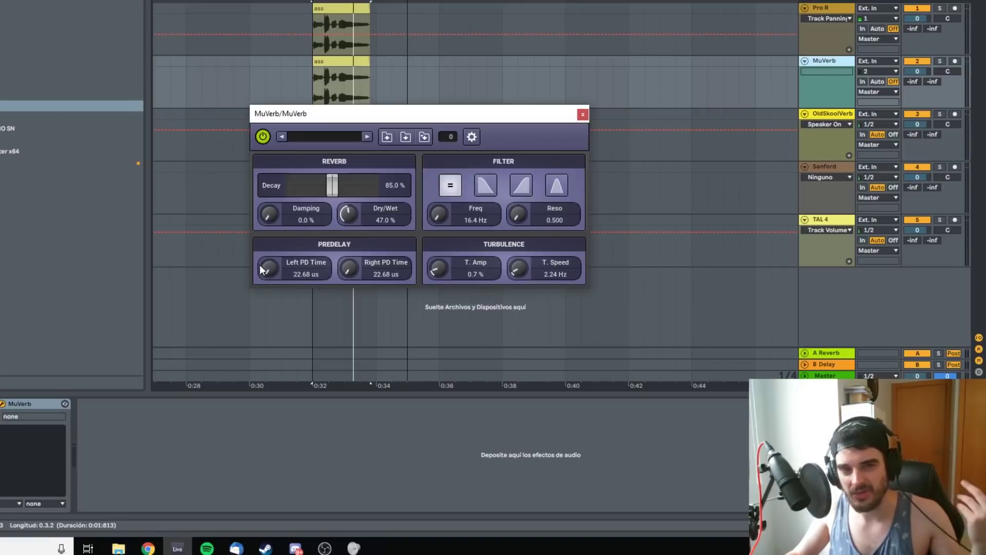
pyautogui.scroll(2, 273, 268)
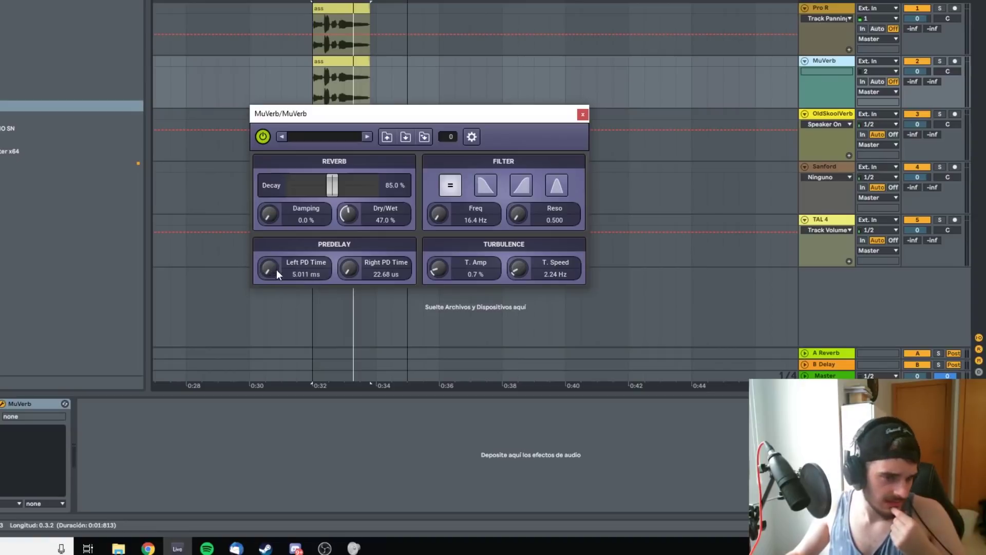
pyautogui.moveTo(276, 269); pyautogui.dragTo(284, 305)
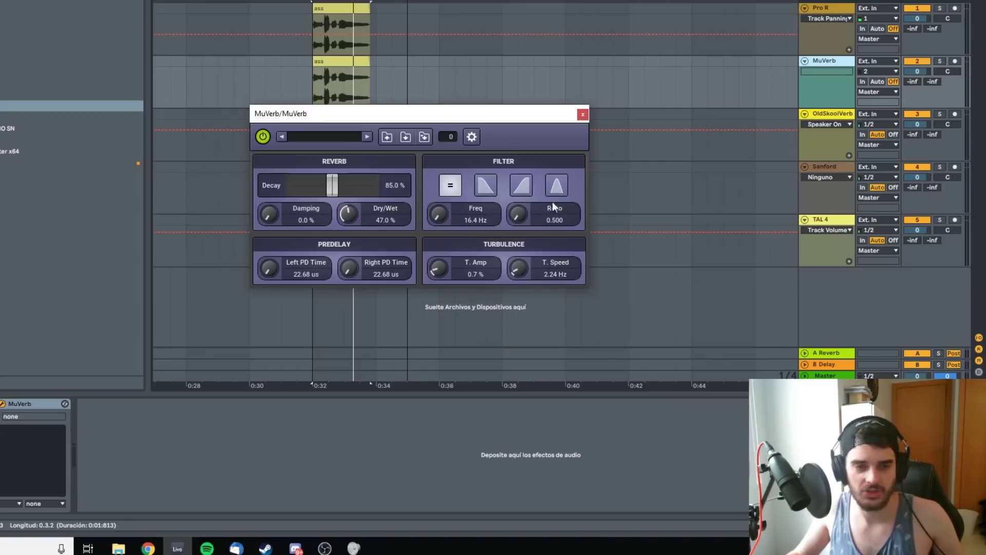
# Step: Solo the MuVerb track and load the Small Room reverb effect from MuVerb's factory presets
pyautogui.click(939, 60)
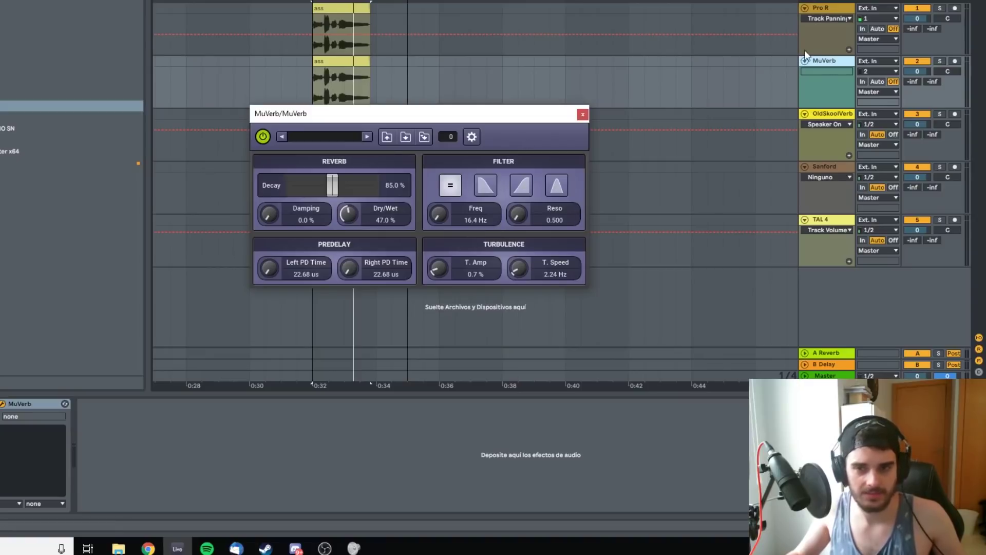
pyautogui.click(327, 137)
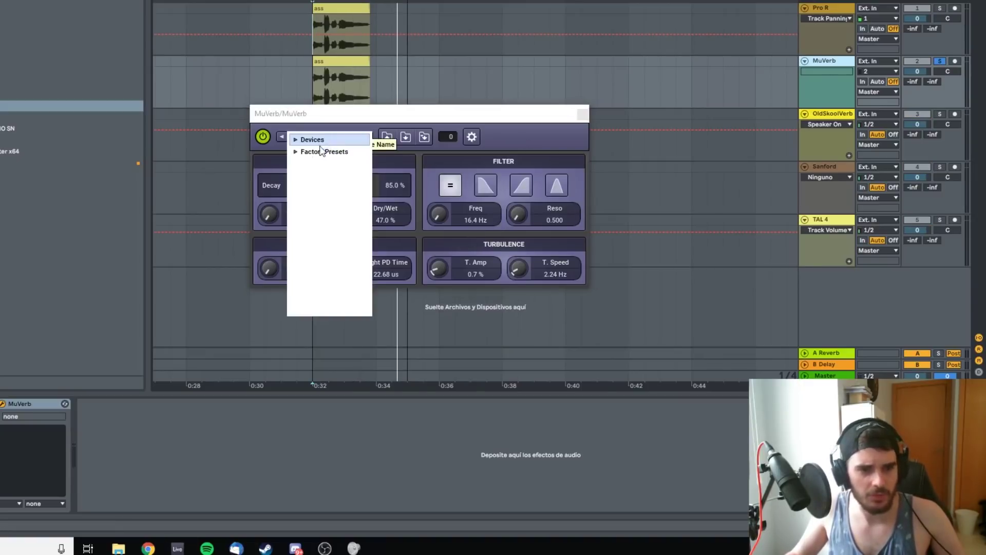
pyautogui.click(304, 150)
pyautogui.click(311, 164)
pyautogui.click(314, 176)
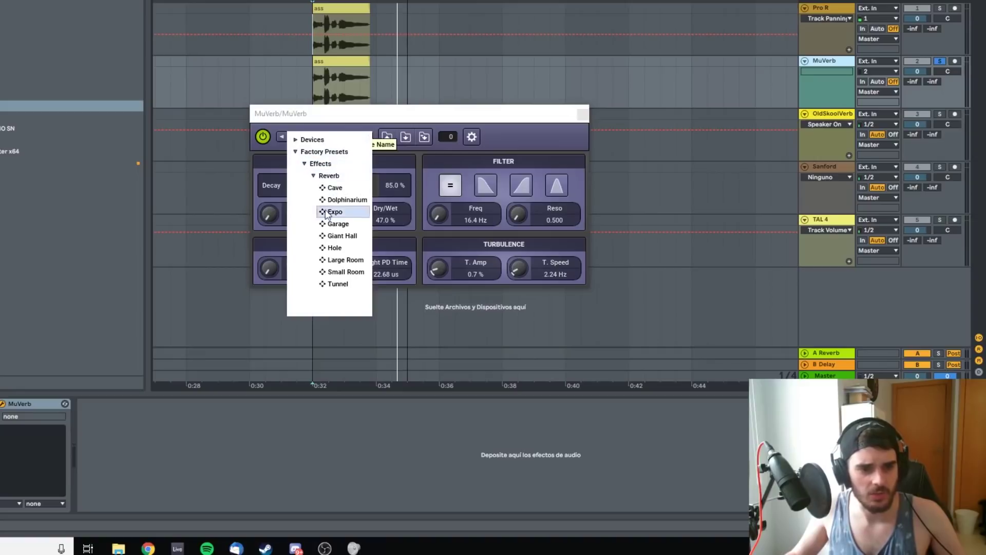
pyautogui.click(339, 271)
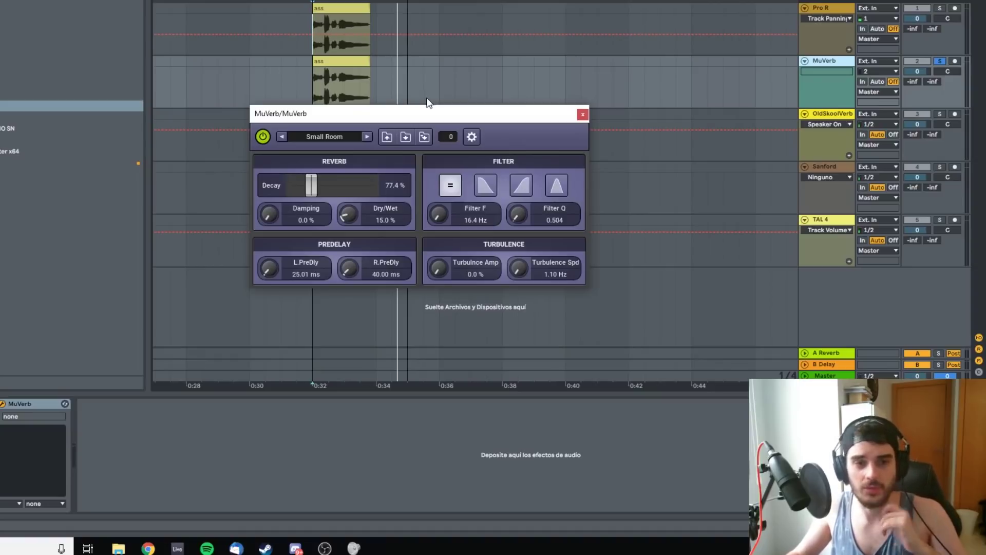
# Step: Set MuVerb's decay to 70 %, damping to 35.3 %, dry/wet to 51 % and its low-pass filter to 14471.7 Hz
pyautogui.moveTo(403, 117); pyautogui.dragTo(412, 104)
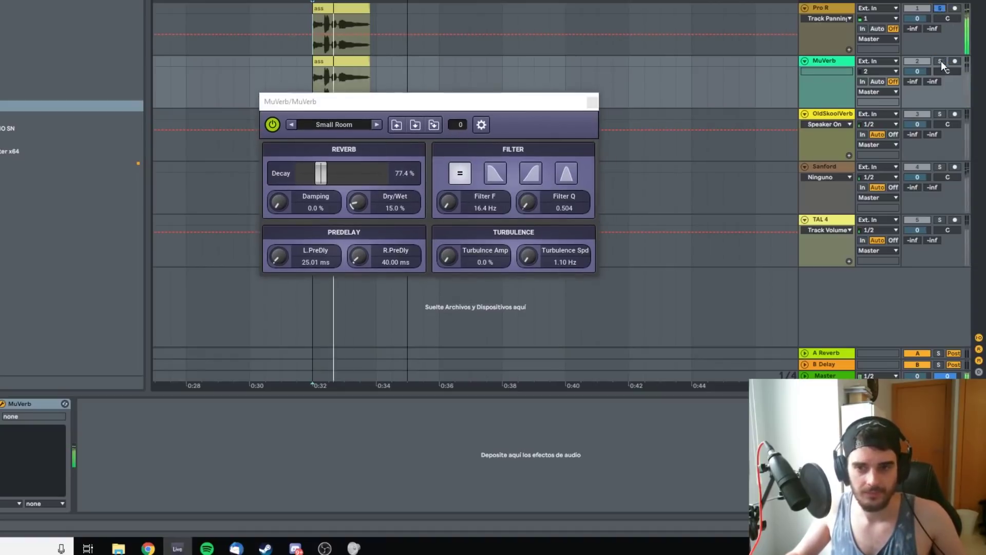
pyautogui.moveTo(321, 174); pyautogui.dragTo(301, 174)
pyautogui.moveTo(358, 202); pyautogui.dragTo(433, 202)
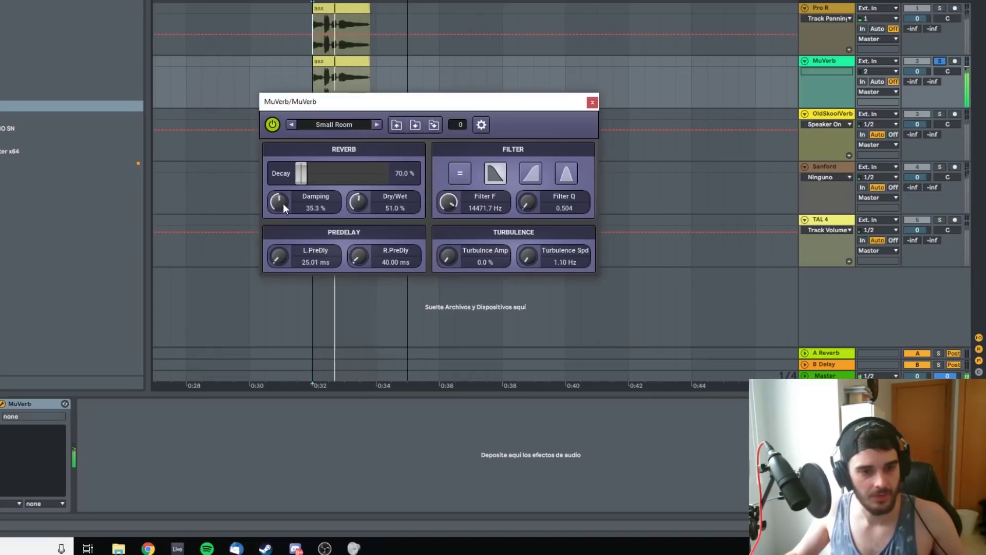
pyautogui.moveTo(282, 204); pyautogui.dragTo(380, 204)
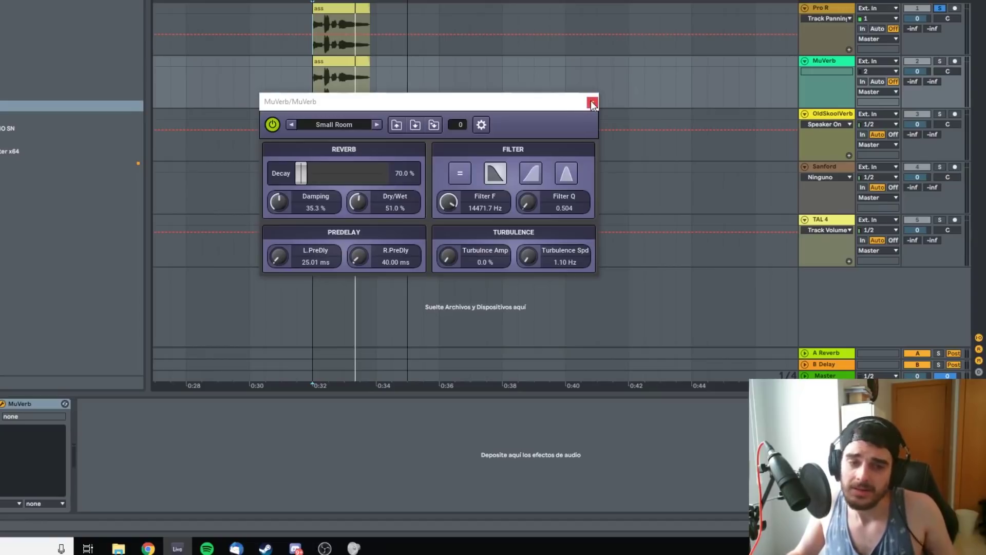
pyautogui.click(304, 174)
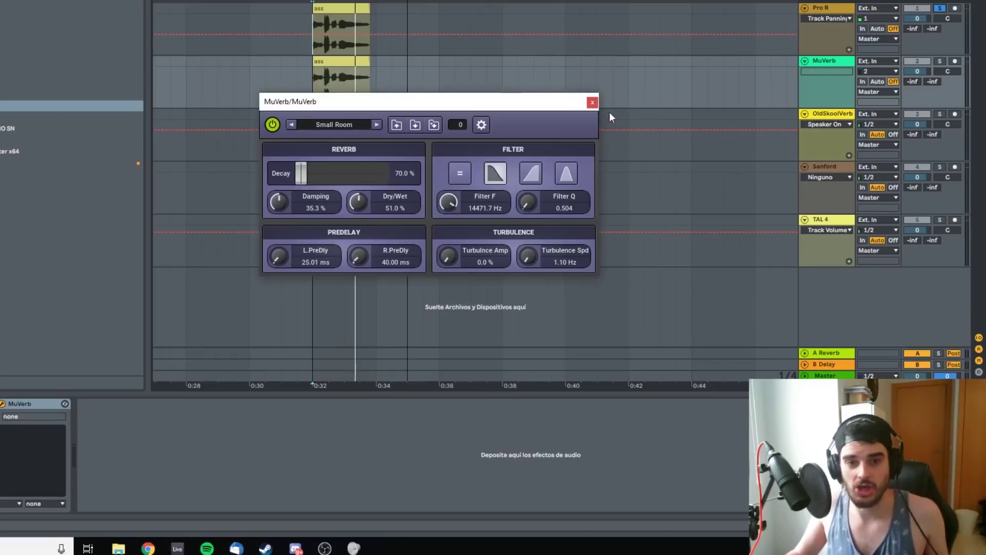
pyautogui.click(592, 103)
# Step: Solo the OldSkoolVerb track and activate the Drum Room preset from the plugin's Session Bank
pyautogui.click(836, 114)
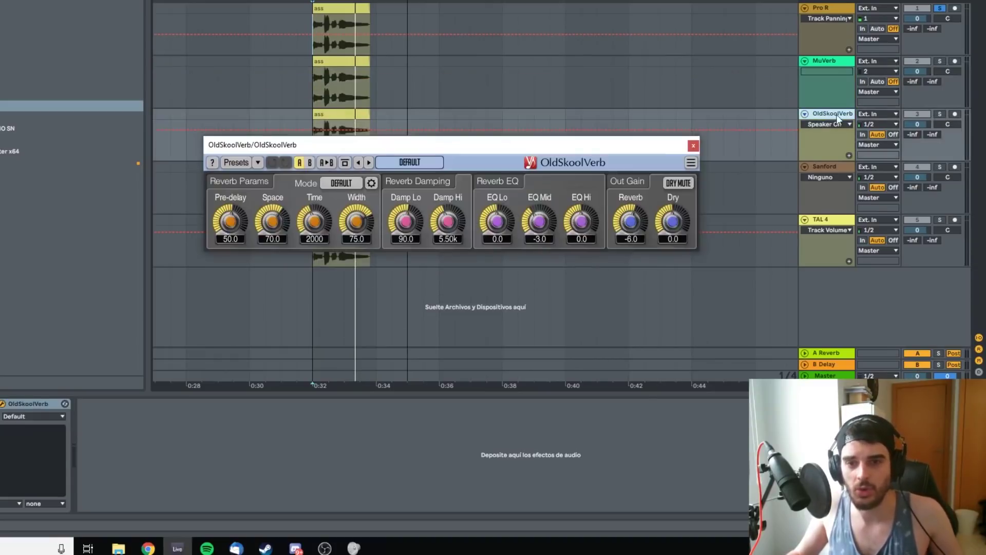
pyautogui.click(939, 114)
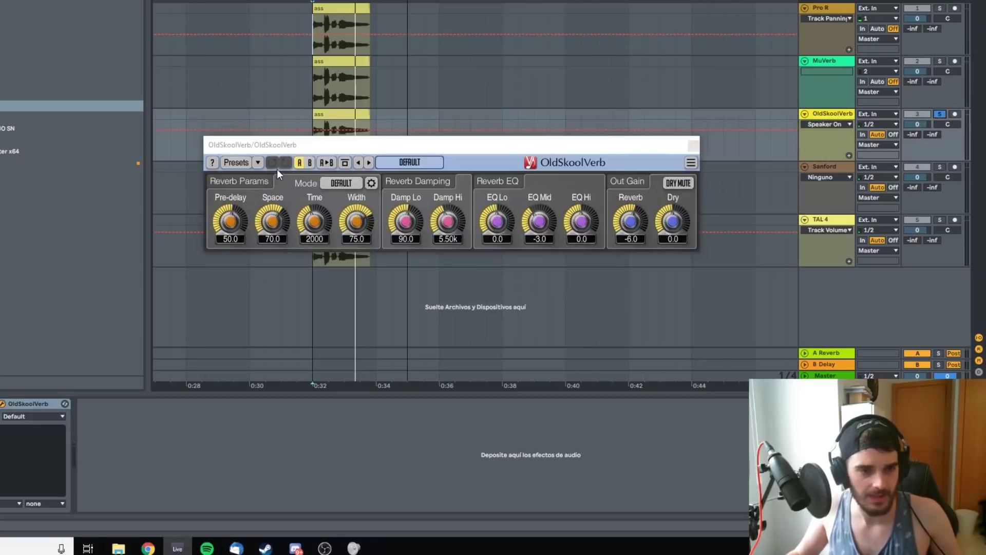
pyautogui.click(233, 164)
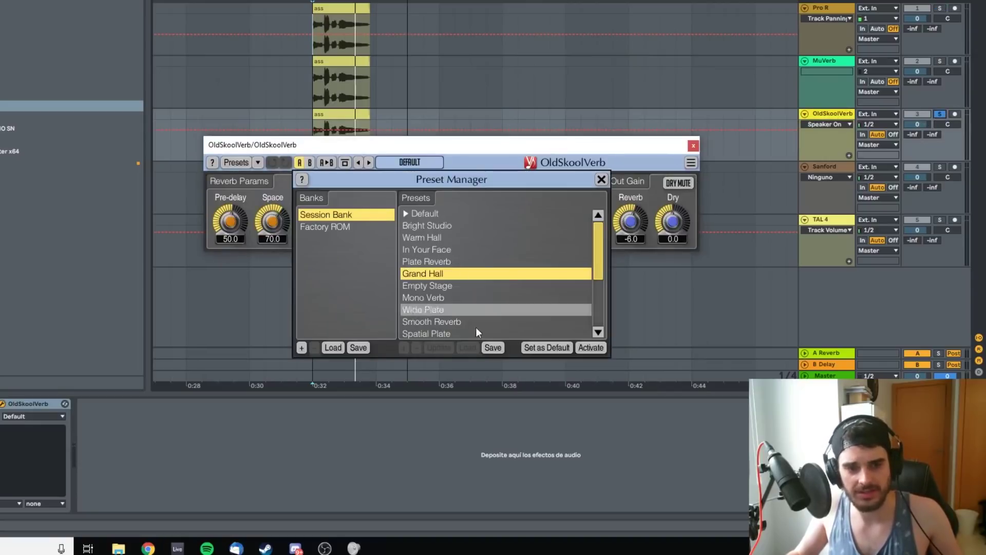
pyautogui.scroll(-3, 479, 278)
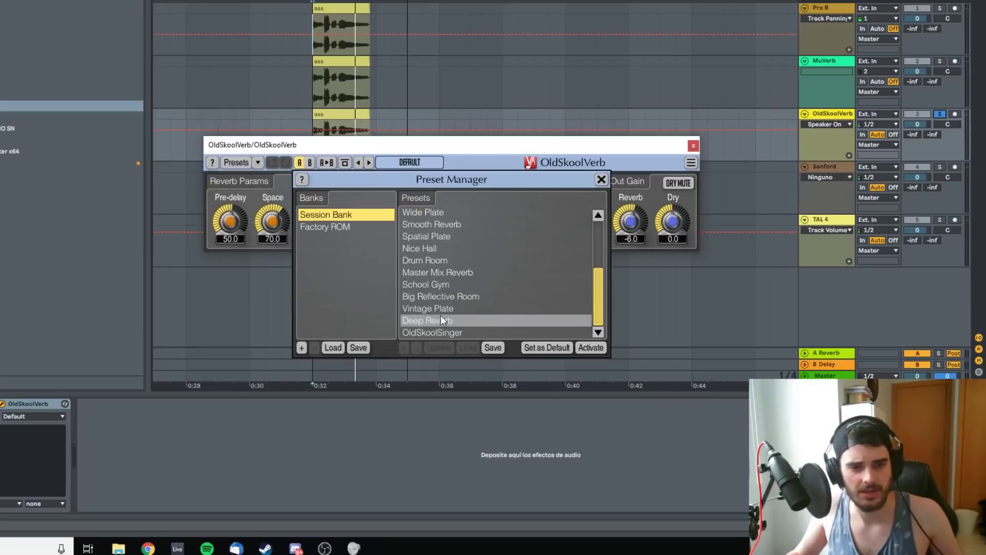
pyautogui.scroll(3, 441, 314)
pyautogui.scroll(-1, 434, 241)
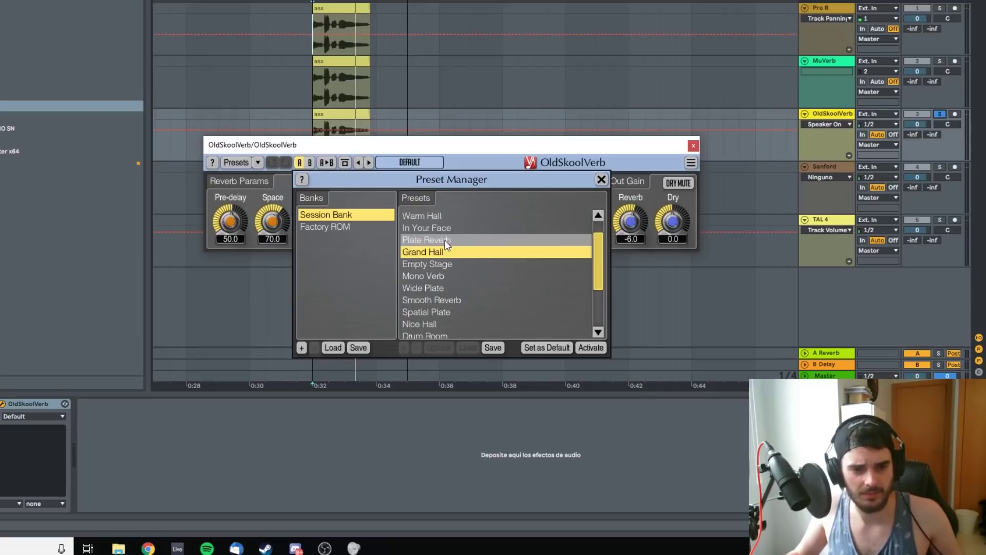
pyautogui.scroll(-2, 436, 279)
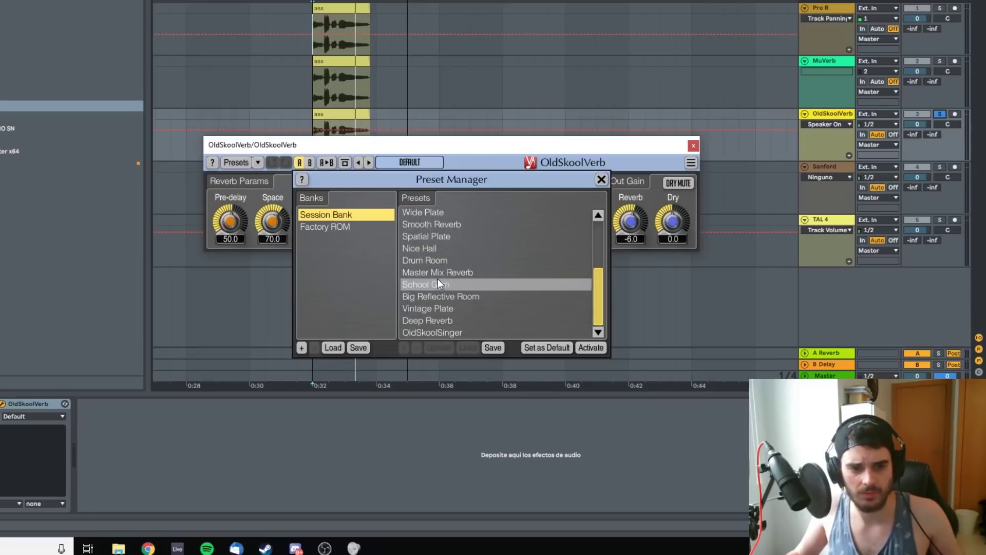
pyautogui.click(427, 263)
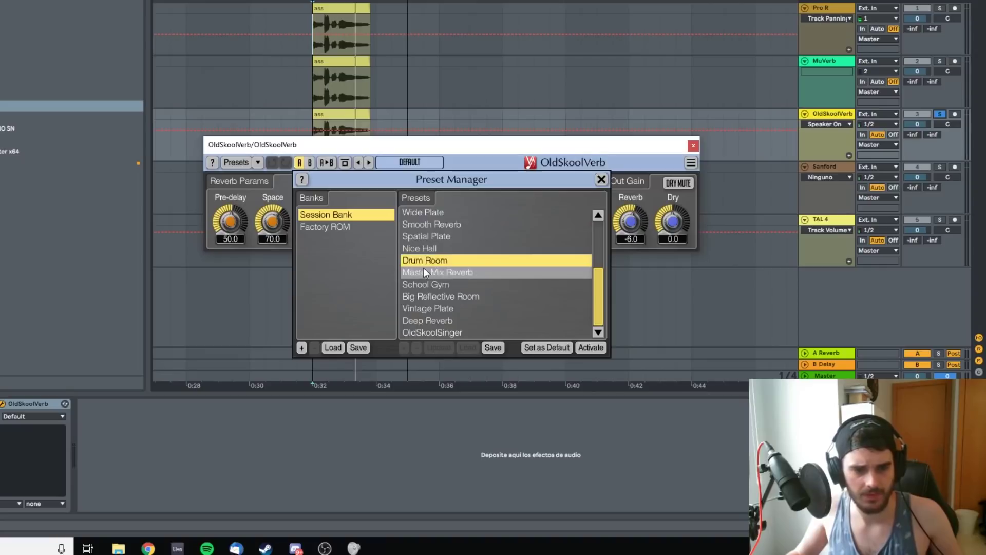
pyautogui.click(592, 347)
pyautogui.click(601, 179)
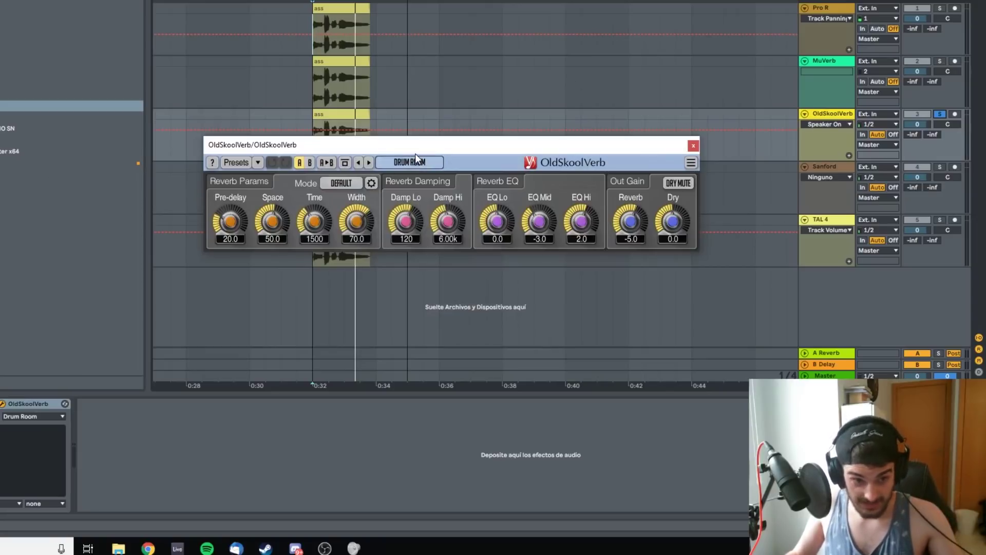
# Step: Examine OldSkoolVerb's reverb mode parameters, the available reverb modes and the preset bank
pyautogui.click(372, 184)
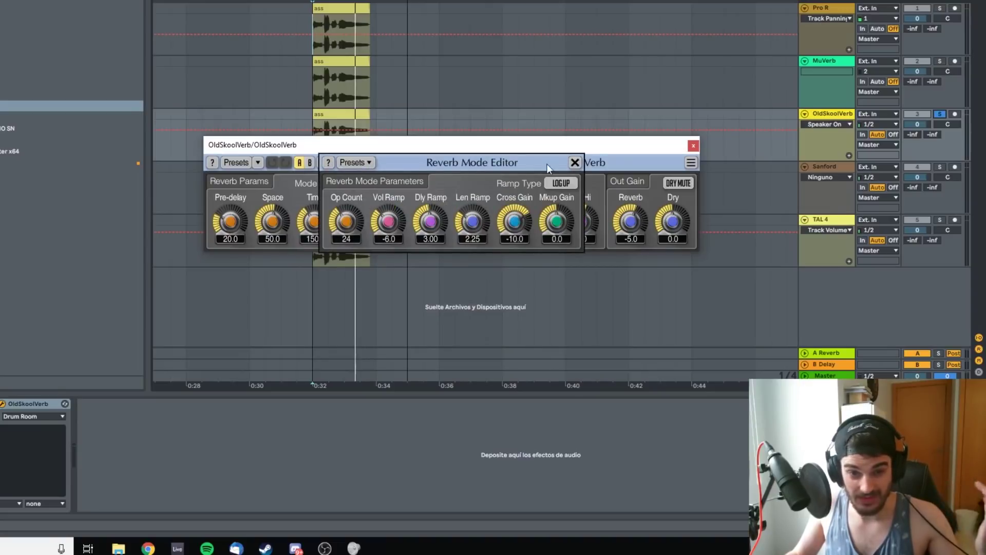
pyautogui.click(575, 162)
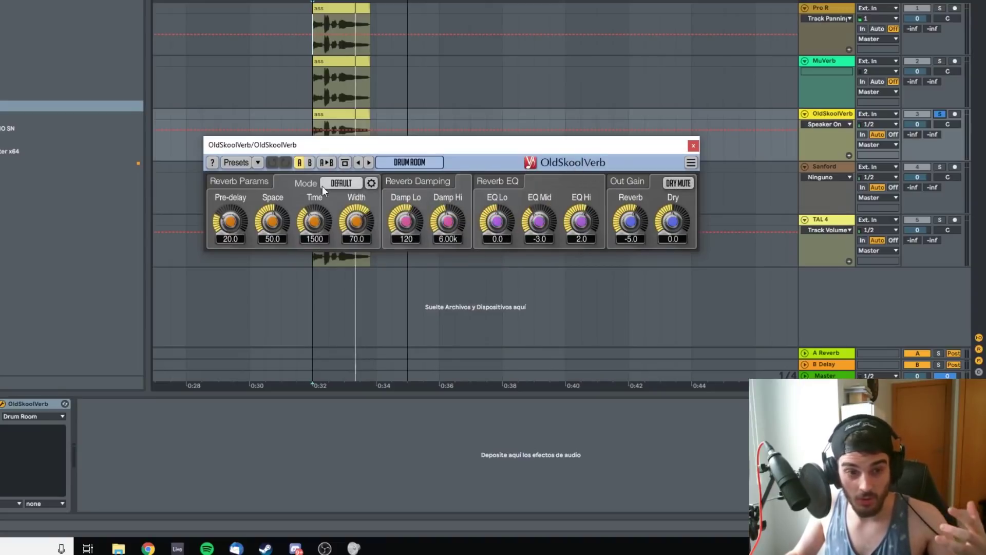
pyautogui.click(340, 184)
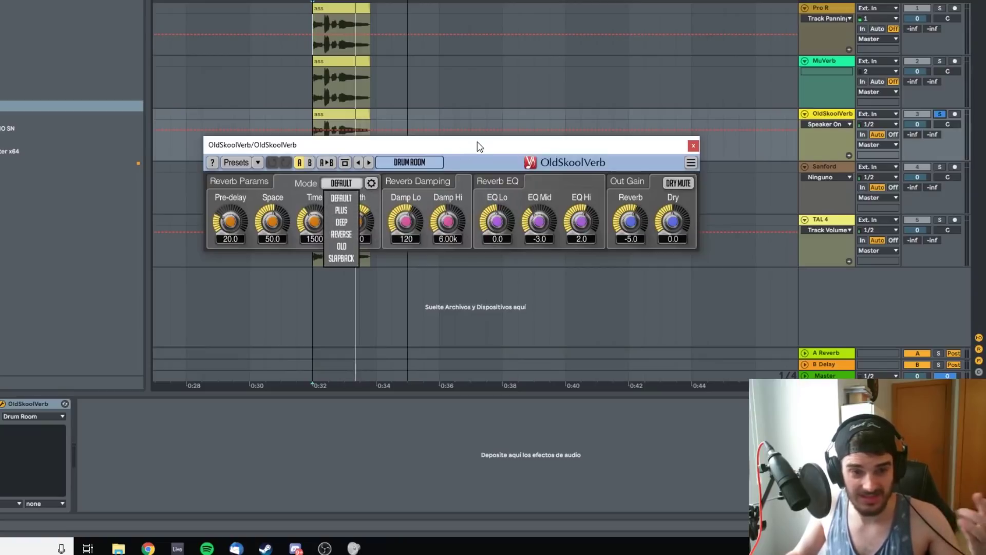
pyautogui.click(239, 162)
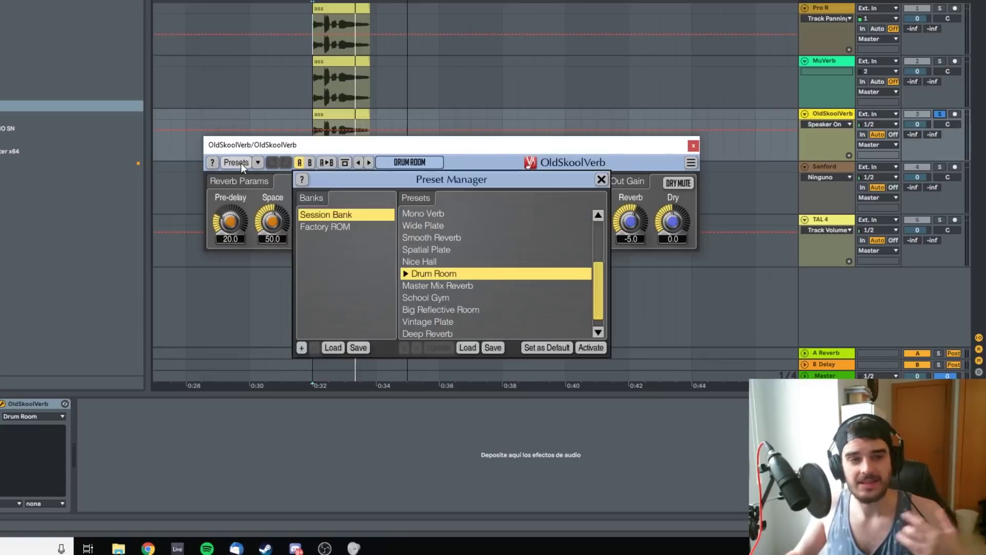
# Step: Set OldSkoolVerb's Dry gain to -1.8, Time to 703 and EQ Mid to 6.3 while comparing playback with the Pro R track
pyautogui.click(602, 179)
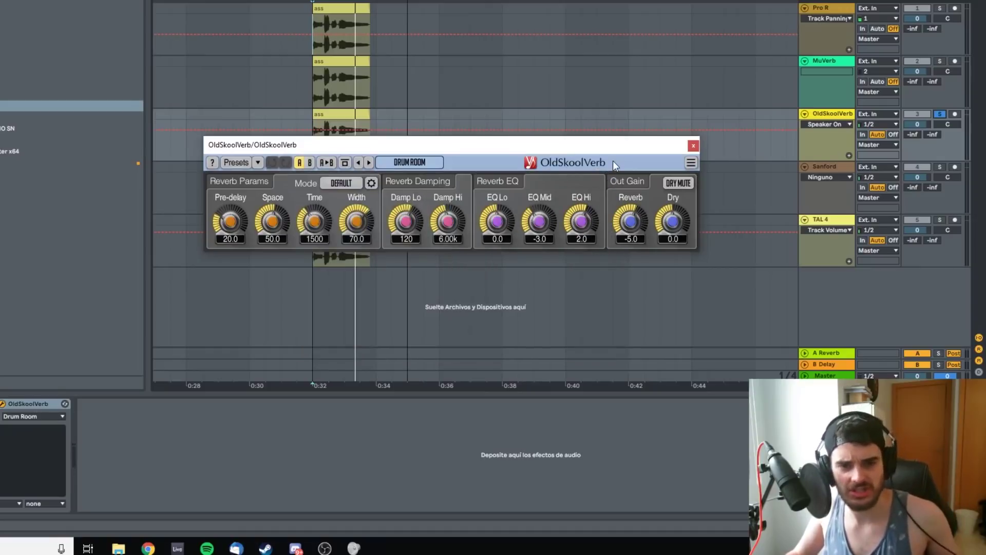
pyautogui.press('space')
pyautogui.click(939, 9)
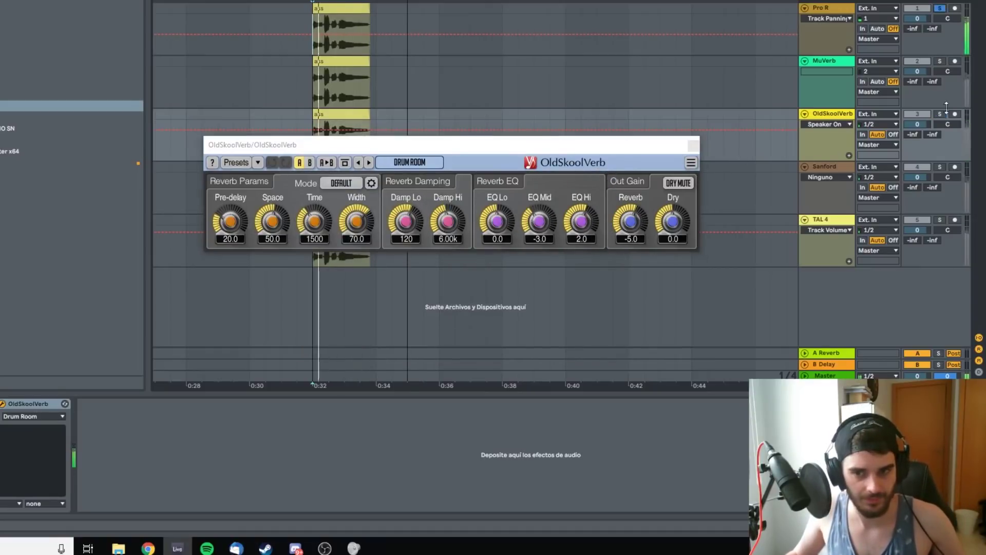
pyautogui.moveTo(673, 221); pyautogui.dragTo(673, 227)
pyautogui.click(939, 114)
pyautogui.moveTo(539, 221); pyautogui.dragTo(539, 205)
pyautogui.moveTo(314, 221); pyautogui.dragTo(314, 239)
pyautogui.moveTo(540, 222); pyautogui.dragTo(580, 241)
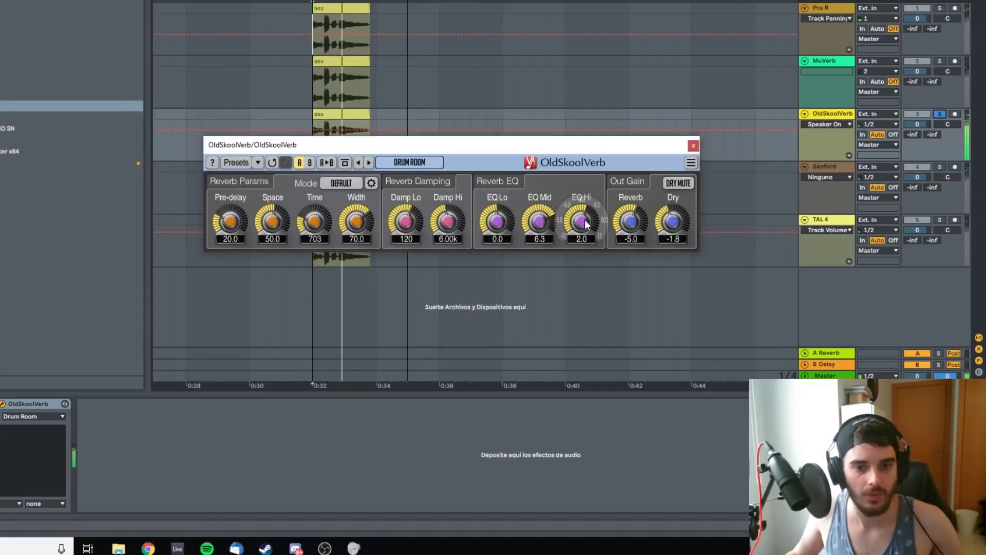
# Step: Fine-tune OldSkoolVerb to EQ Lo -6.9, EQ Mid 3.1, EQ Hi 0.4 and Damp Hi 5.50k, checking it against Pro R
pyautogui.moveTo(497, 221); pyautogui.dragTo(497, 247)
pyautogui.moveTo(447, 222); pyautogui.dragTo(448, 225)
pyautogui.click(940, 8)
pyautogui.click(940, 114)
pyautogui.moveTo(581, 221); pyautogui.dragTo(581, 211)
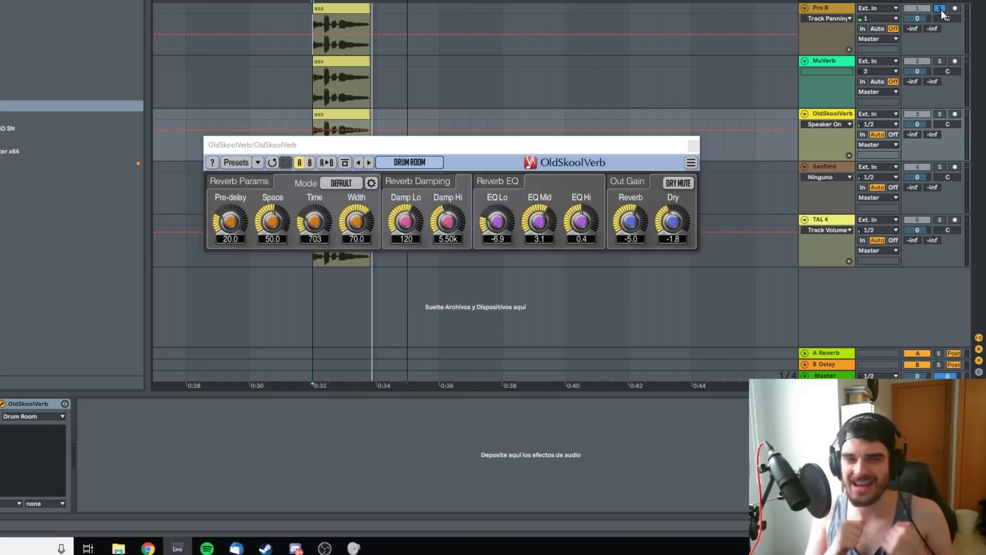
# Step: Replace the OldSkoolVerb window with the Sanford track's reverb plugin and solo the Sanford track
pyautogui.click(696, 150)
pyautogui.click(827, 169)
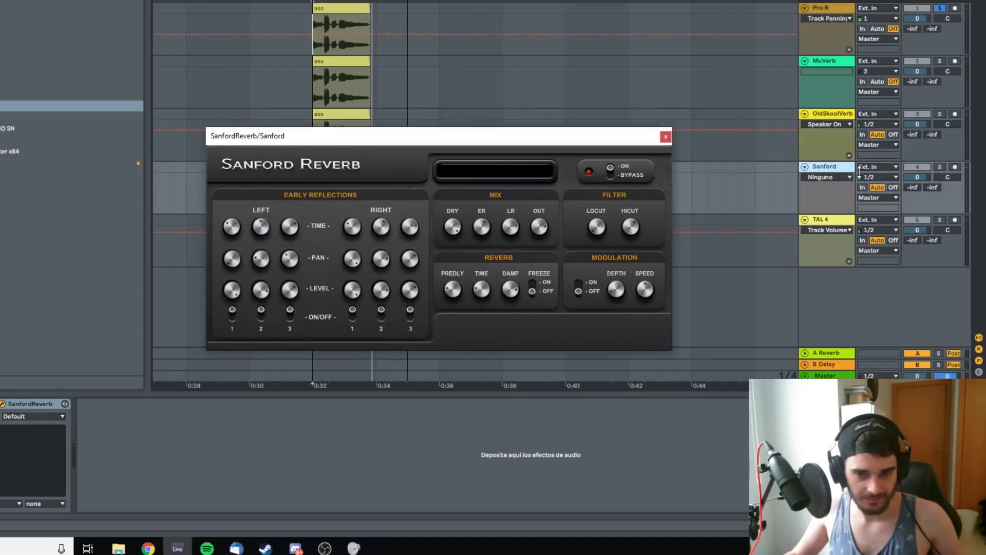
pyautogui.click(943, 167)
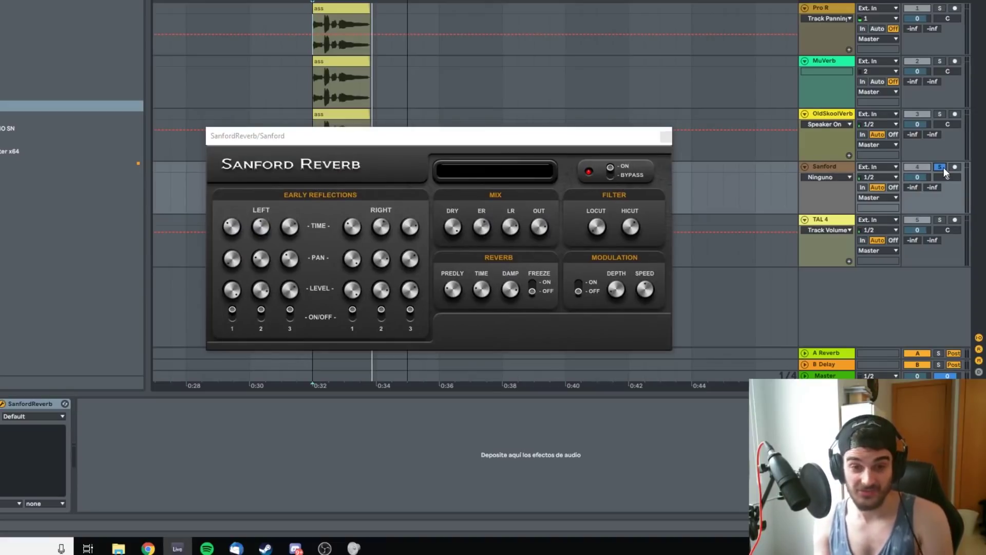
pyautogui.click(494, 170)
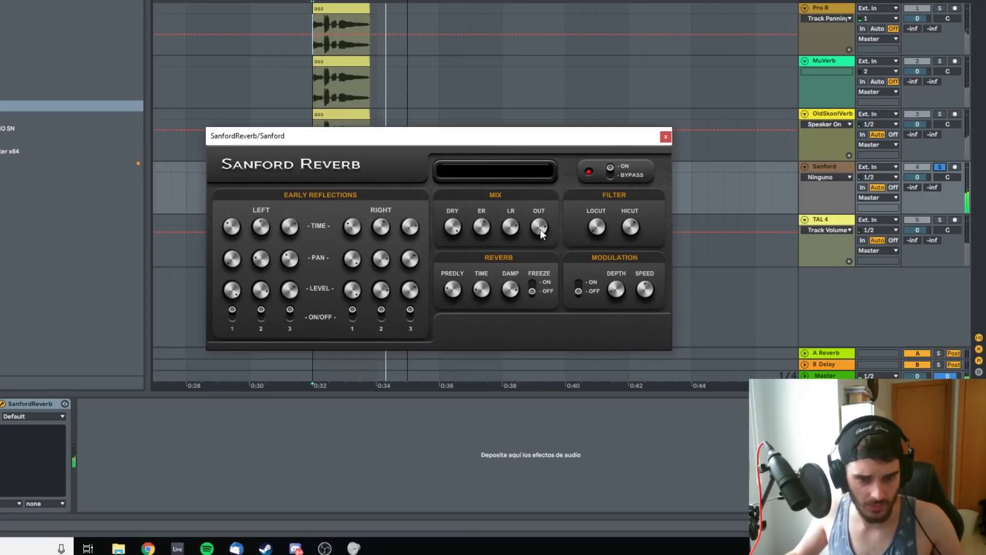
# Step: Compare the Sanford and Pro R reverbs by soloing each track in turn during playback, and close the Sanford Reverb window
pyautogui.click(939, 8)
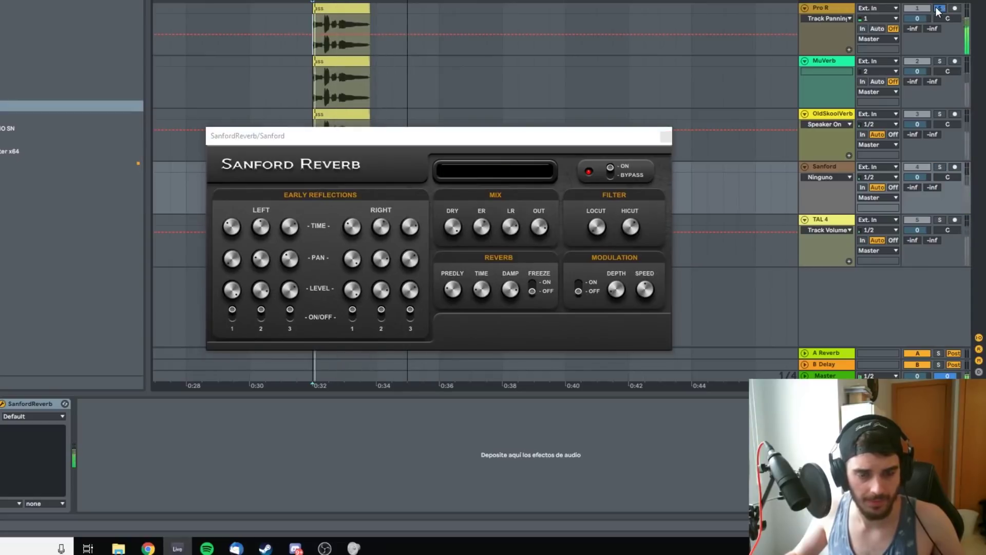
pyautogui.click(940, 167)
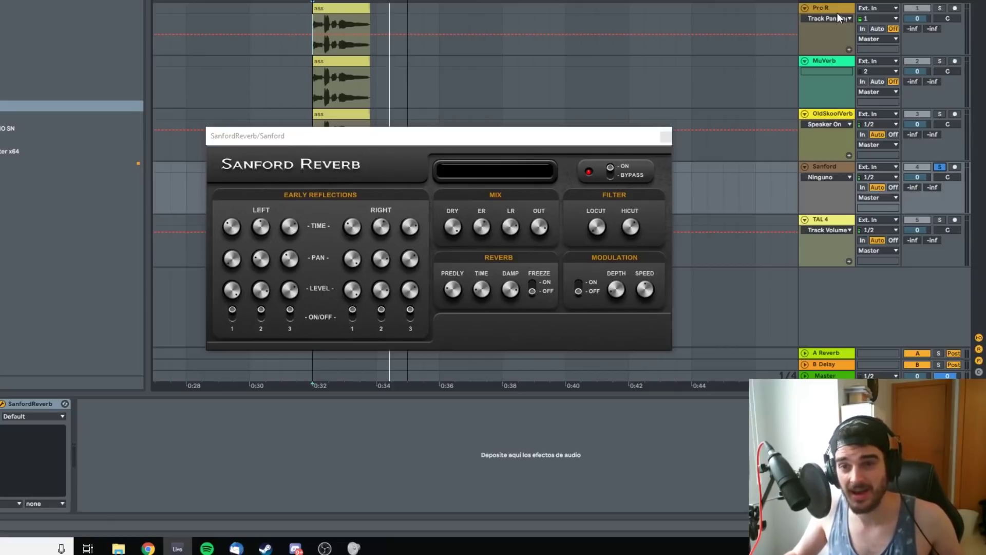
pyautogui.click(539, 140)
pyautogui.press('space')
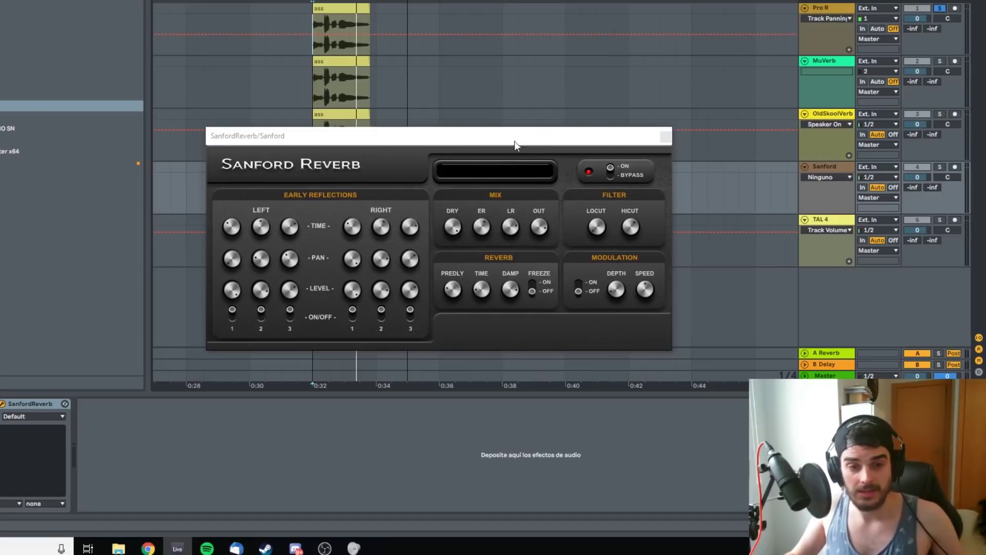
pyautogui.click(548, 230)
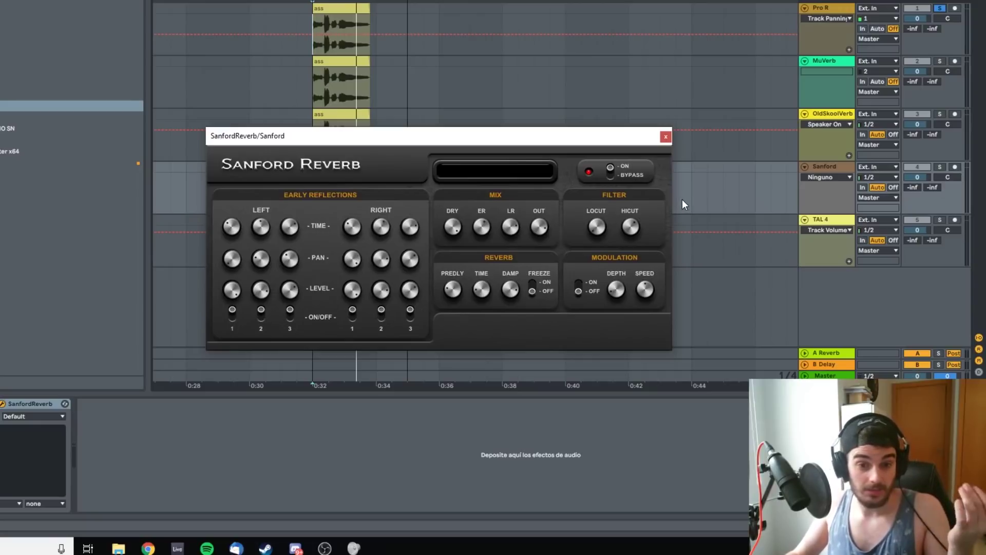
pyautogui.click(666, 136)
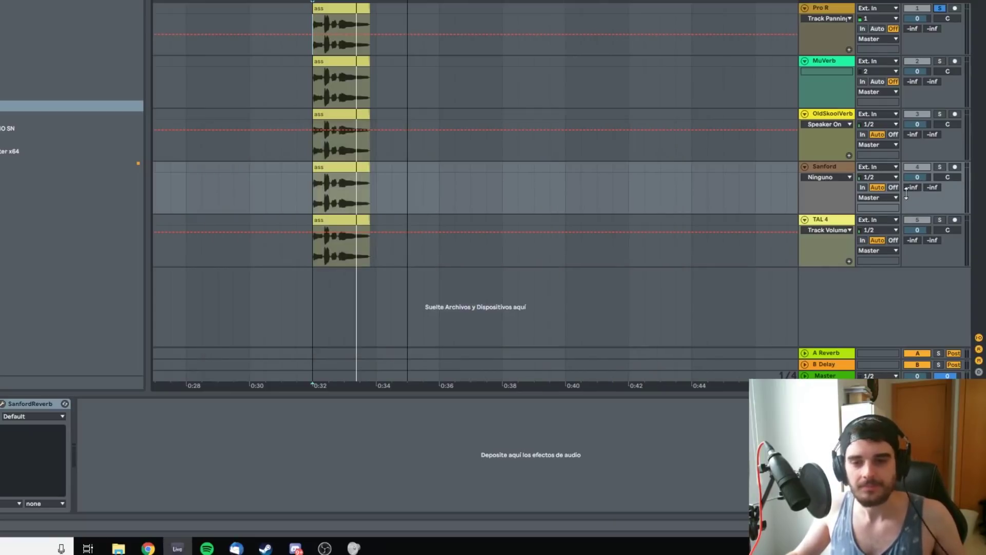
# Step: Solo the TAL 4 track and adjust TAL-Reverb-4 with more Wet and Lo-Cut and less Dry, Size and Hi-Cut
pyautogui.click(839, 219)
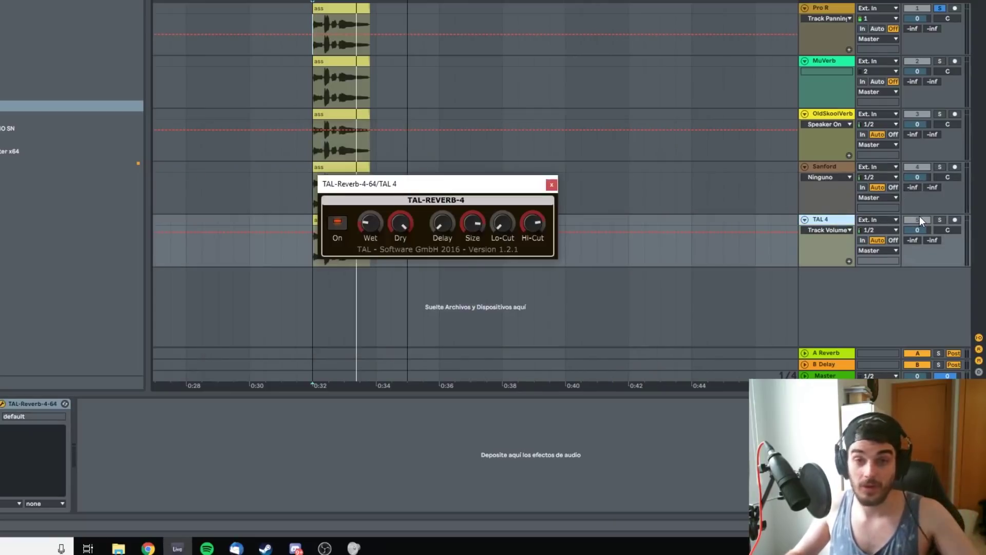
pyautogui.click(940, 220)
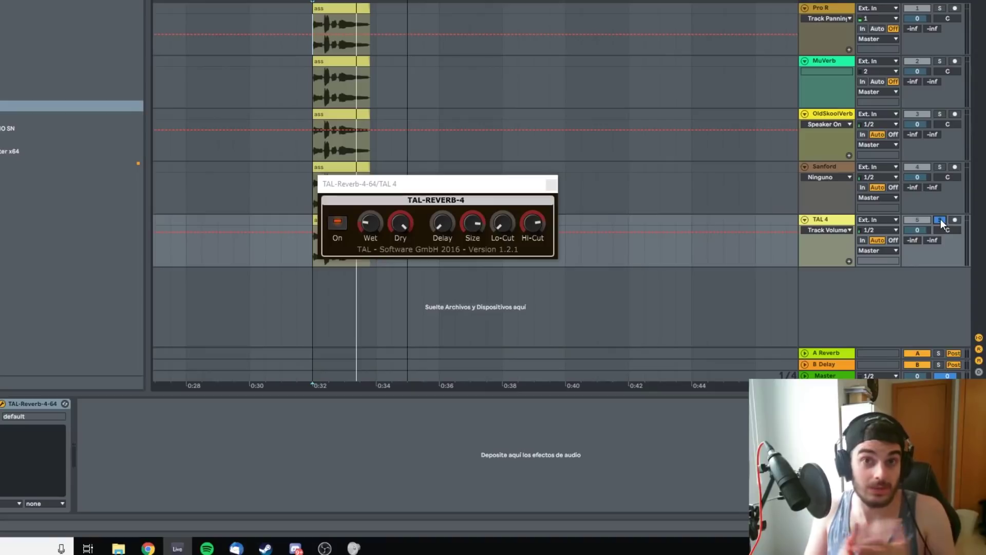
pyautogui.press('space')
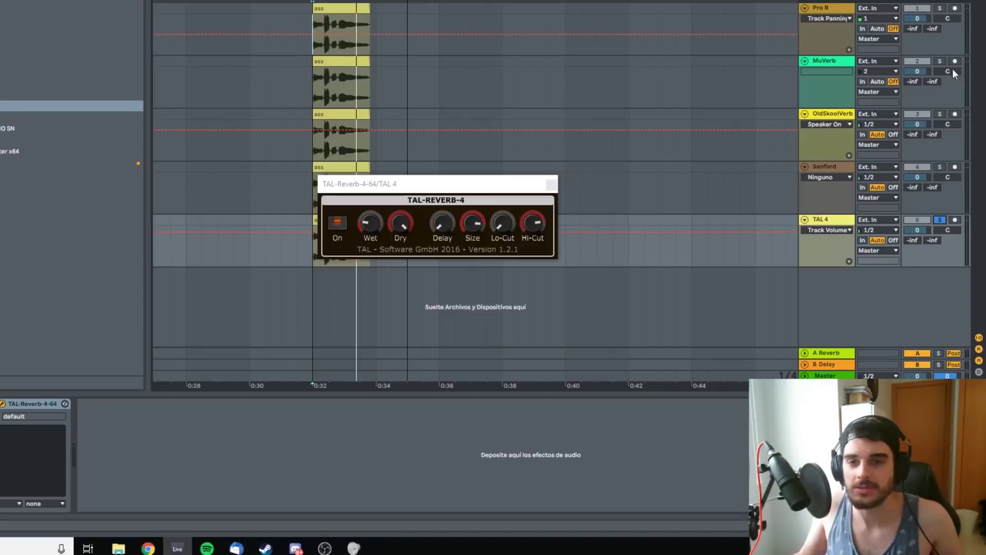
pyautogui.click(439, 229)
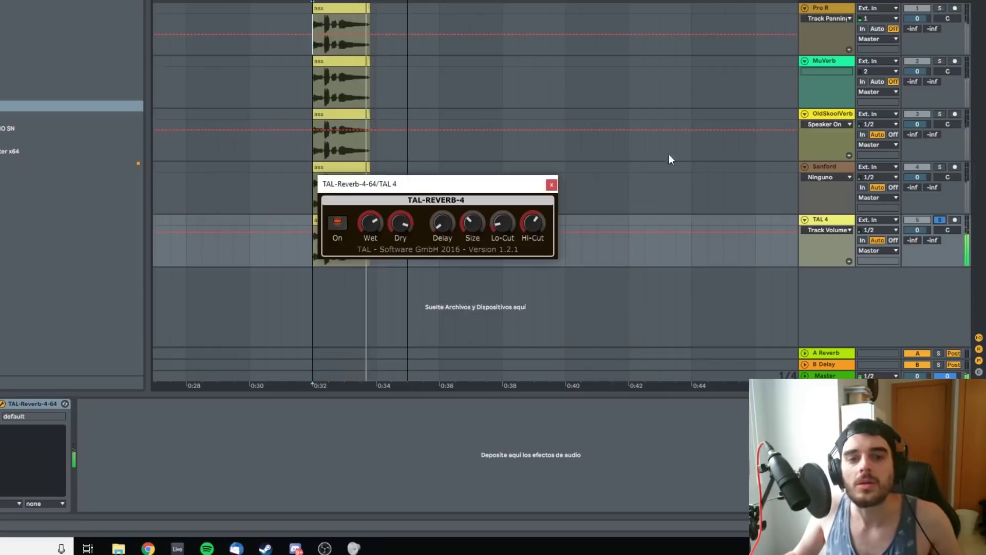
# Step: Compare the TAL 4 and Pro R reverbs by soloing each track in turn, clear the solo and close the TAL-Reverb-4 window
pyautogui.click(939, 220)
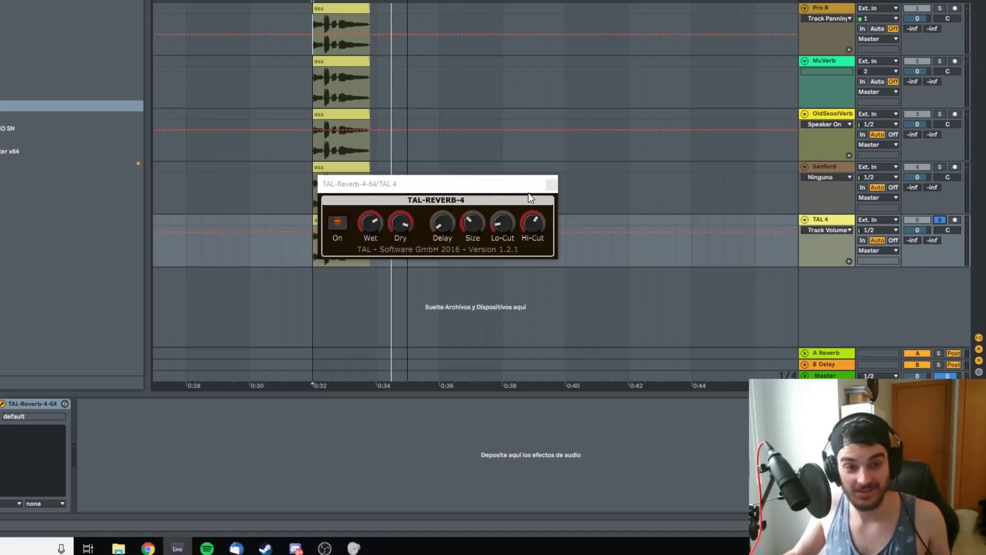
pyautogui.press('space')
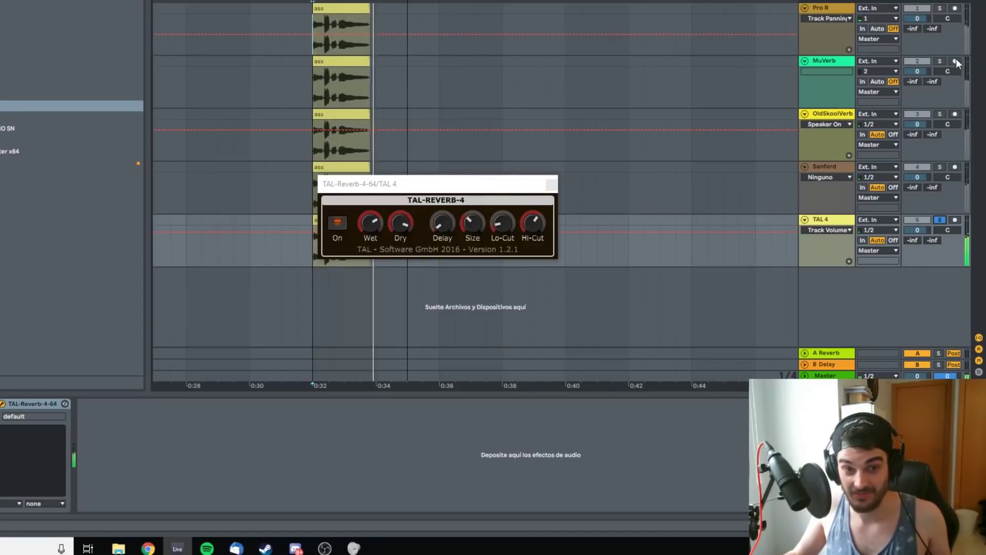
pyautogui.click(940, 8)
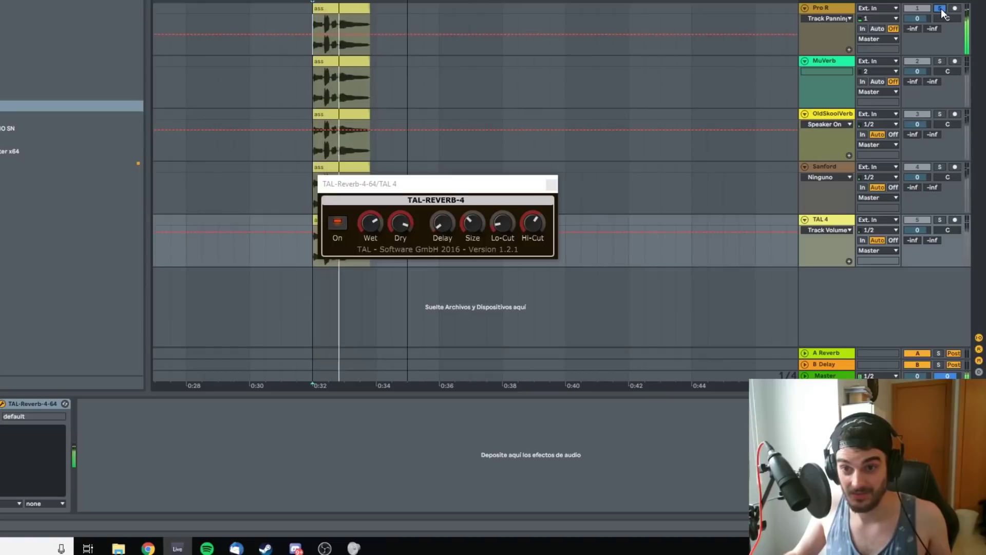
pyautogui.click(940, 8)
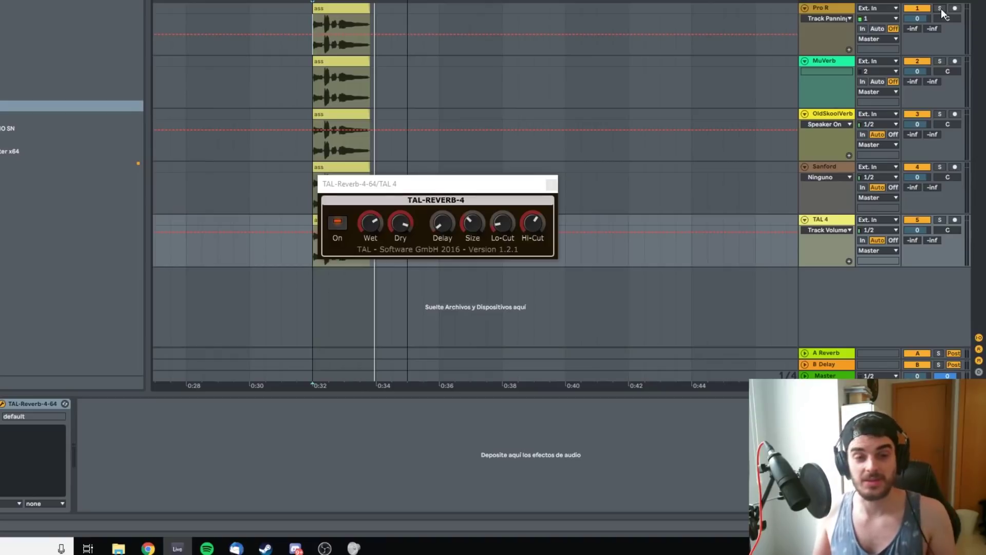
pyautogui.click(551, 184)
# Step: Open the FabFilter Pro-R plugin on the Pro R track and solo that track as the reference
pyautogui.click(836, 11)
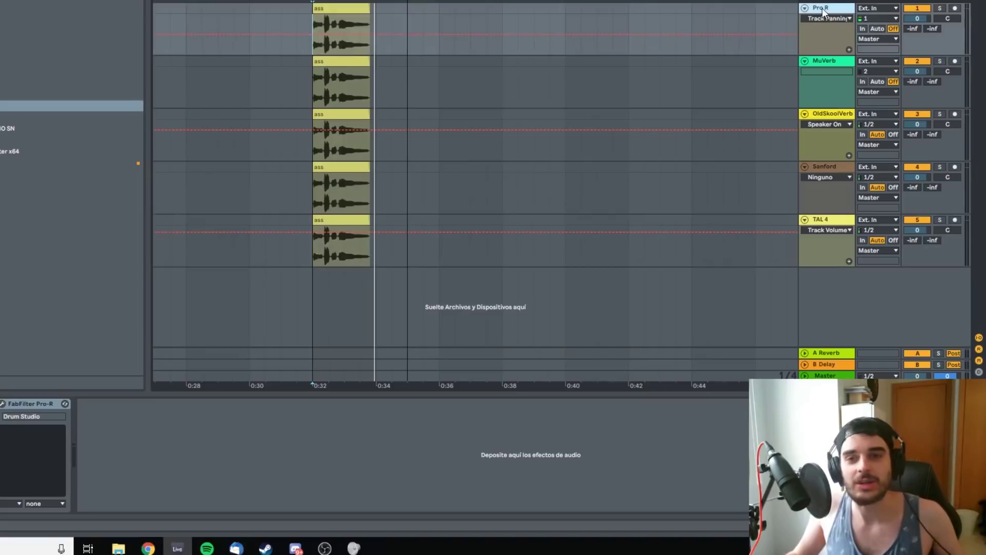
pyautogui.click(3, 404)
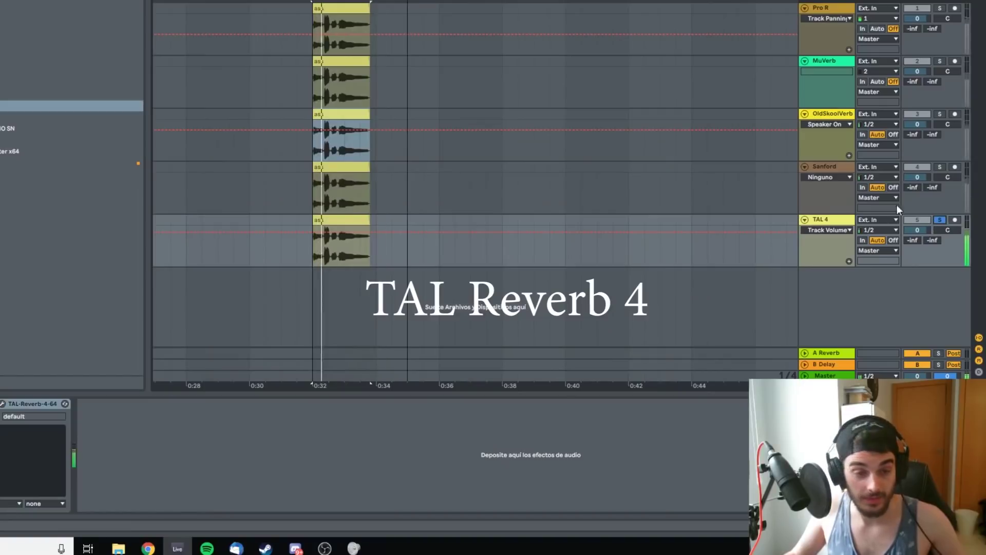
pyautogui.click(940, 8)
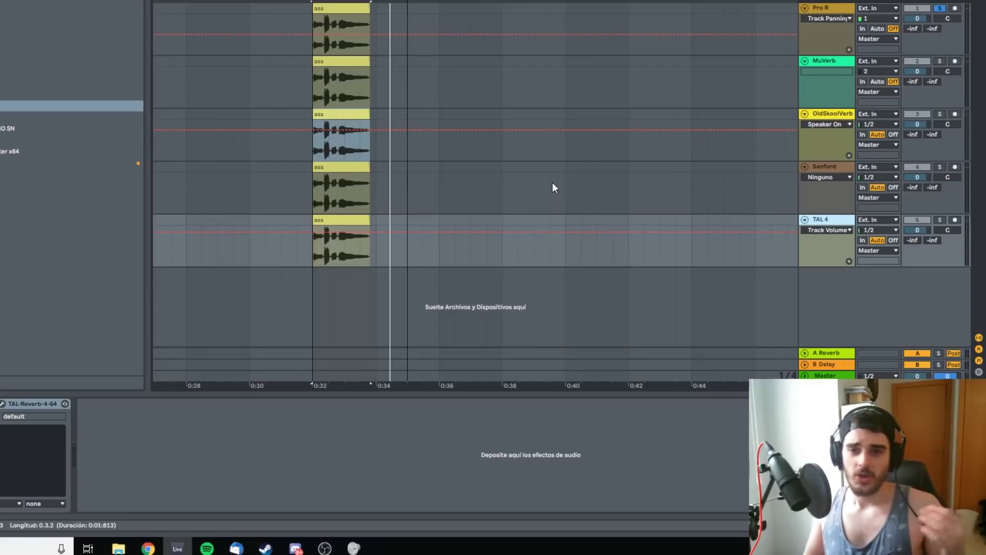
# Step: Examine the larger-space reverb settings in the MuVerb and OldSkoolVerb plugins, closing each plugin window
pyautogui.click(837, 62)
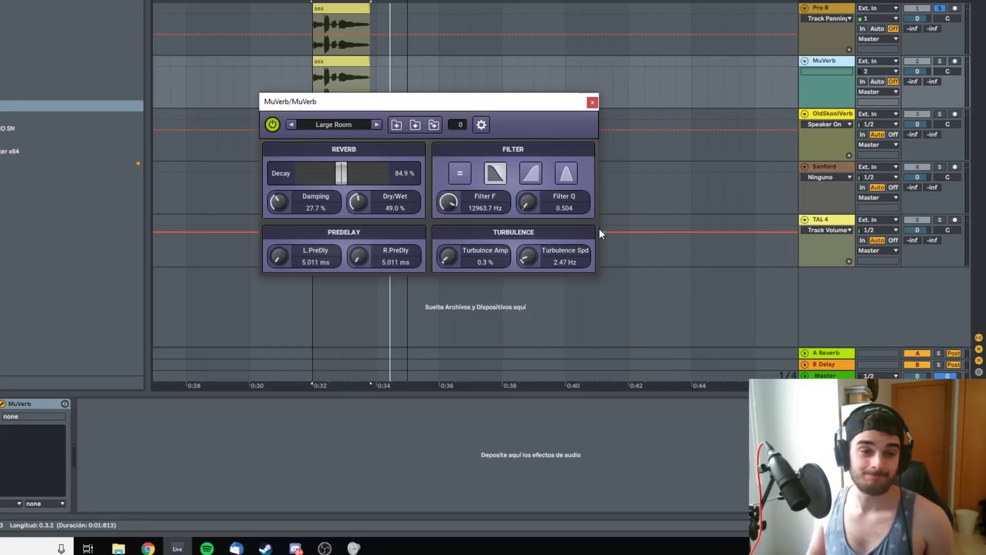
pyautogui.click(592, 103)
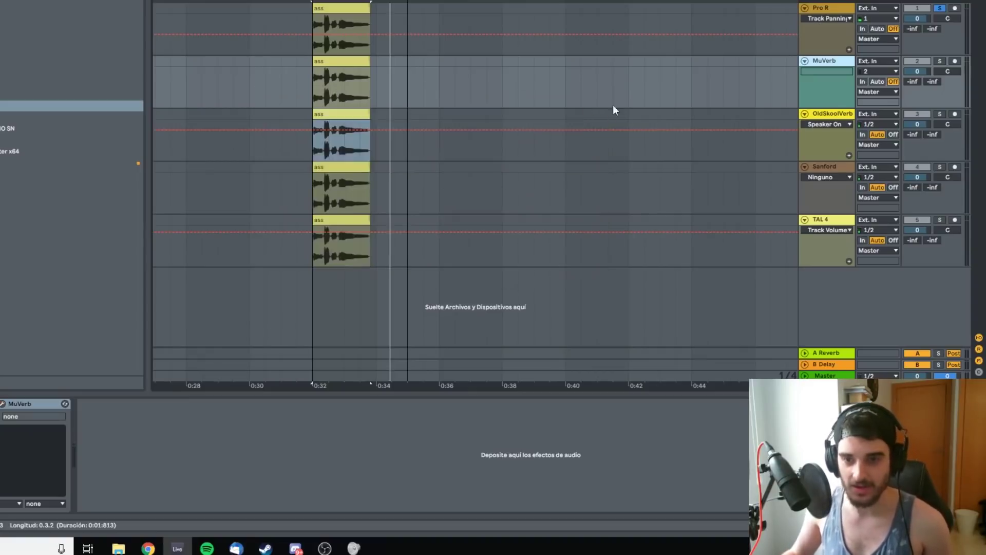
pyautogui.click(830, 114)
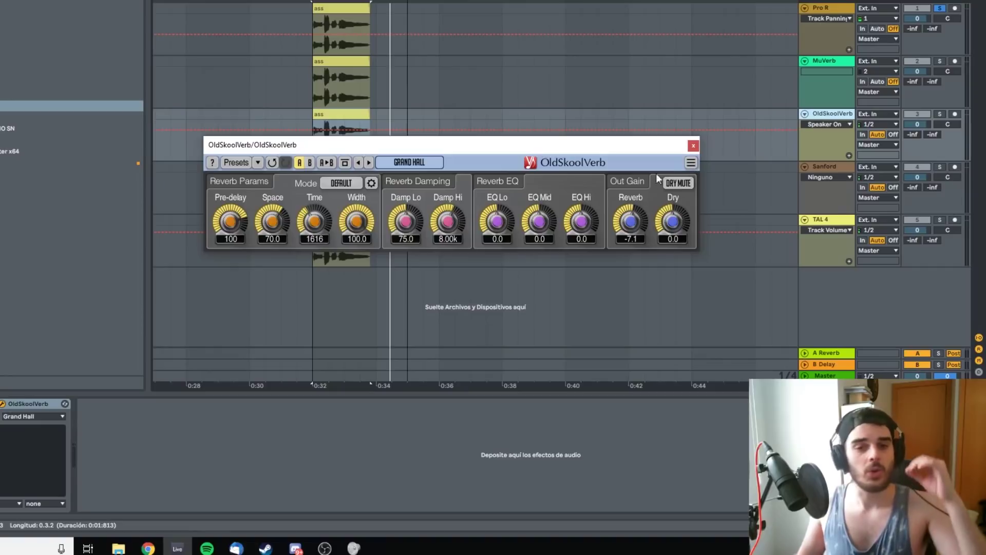
pyautogui.click(693, 146)
# Step: Examine the reverb settings in the Sanford Reverb and TAL-Reverb-4 plugins on their tracks
pyautogui.click(791, 172)
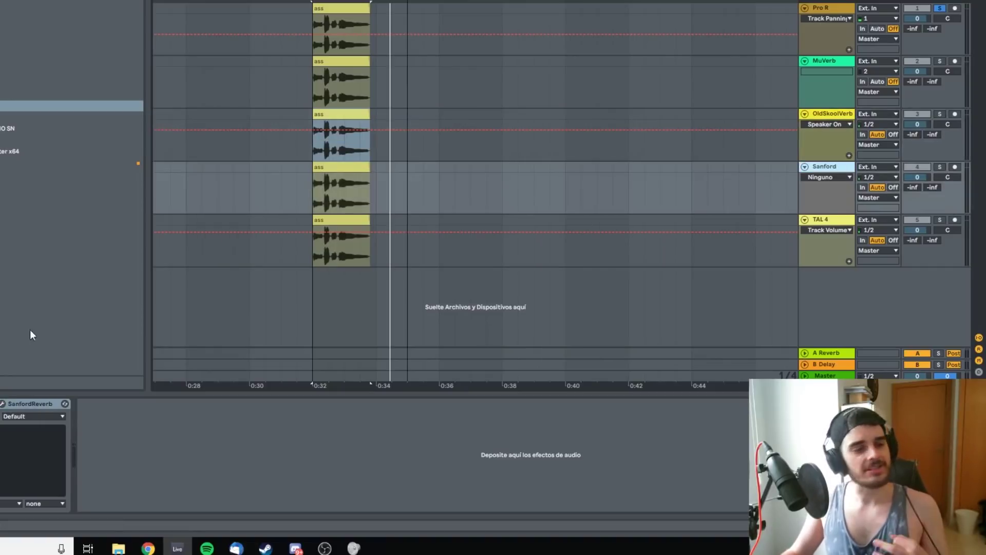
pyautogui.click(3, 404)
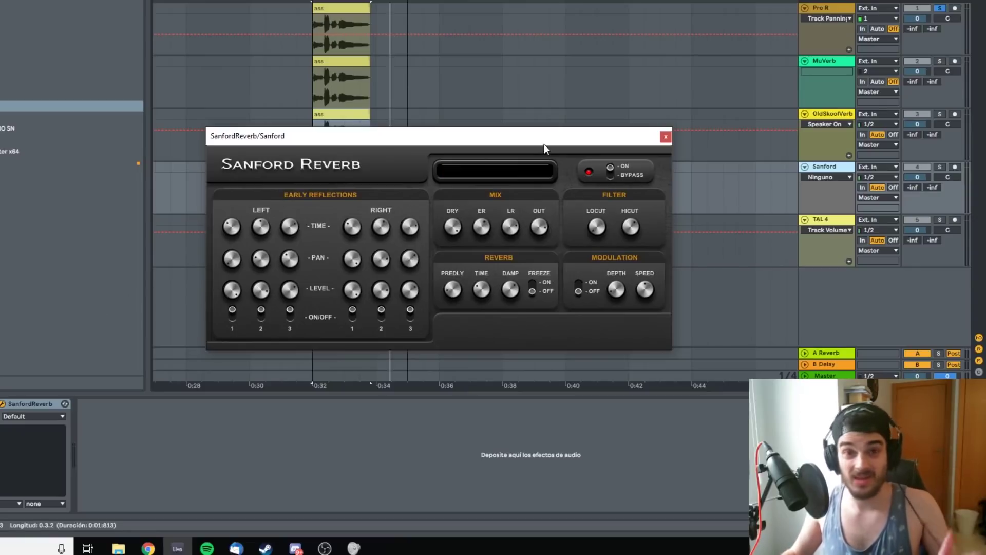
pyautogui.click(667, 136)
pyautogui.click(840, 218)
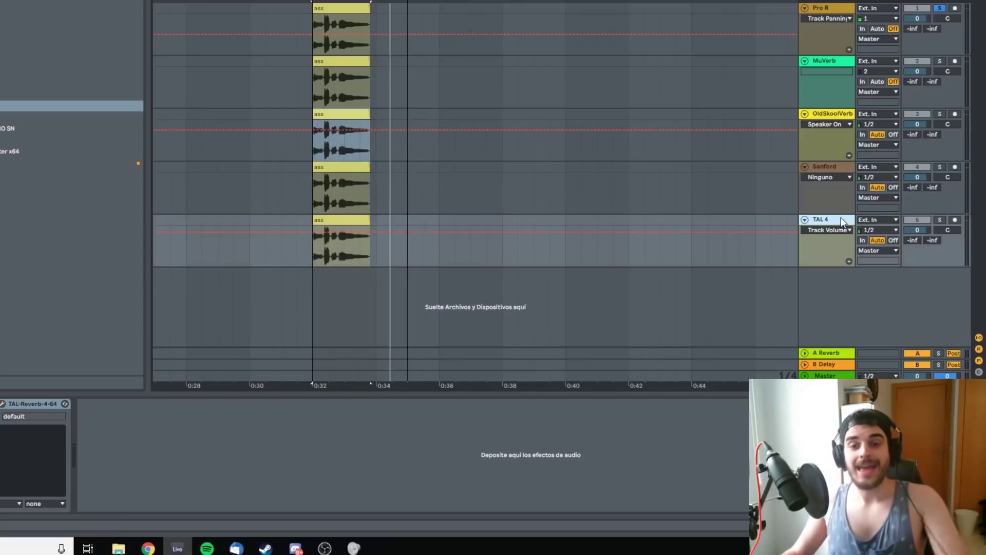
pyautogui.click(7, 403)
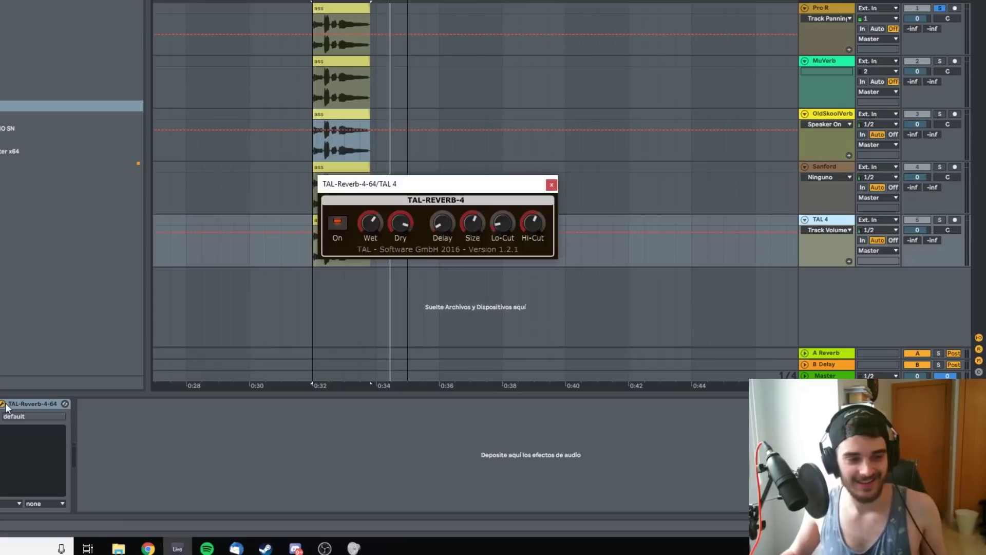